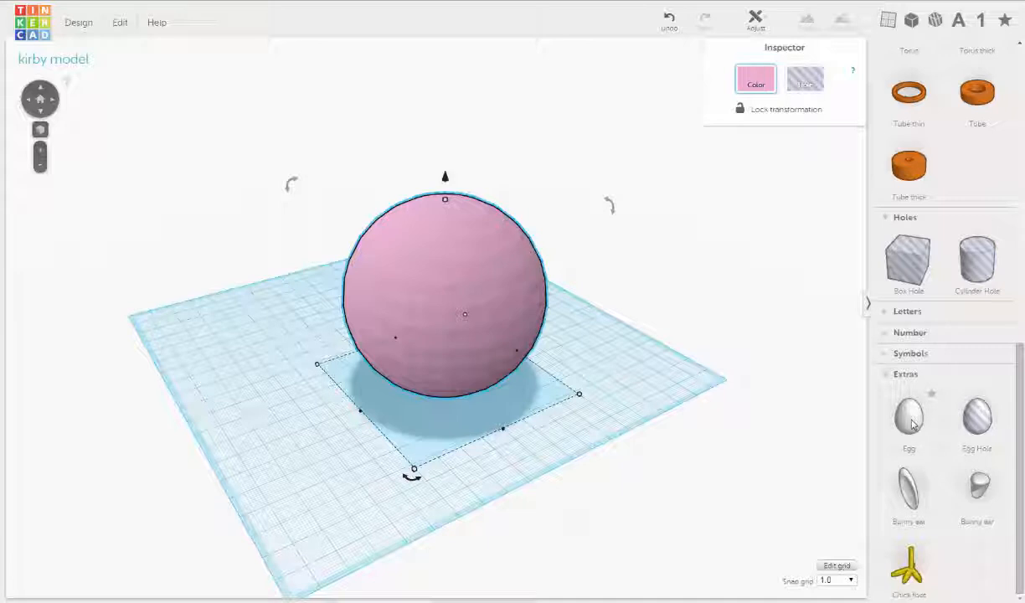
Step: Add an Egg shape to the workplane in front of the pink sphere
drag(912, 426, 330, 463)
right_drag(331, 464, 549, 397)
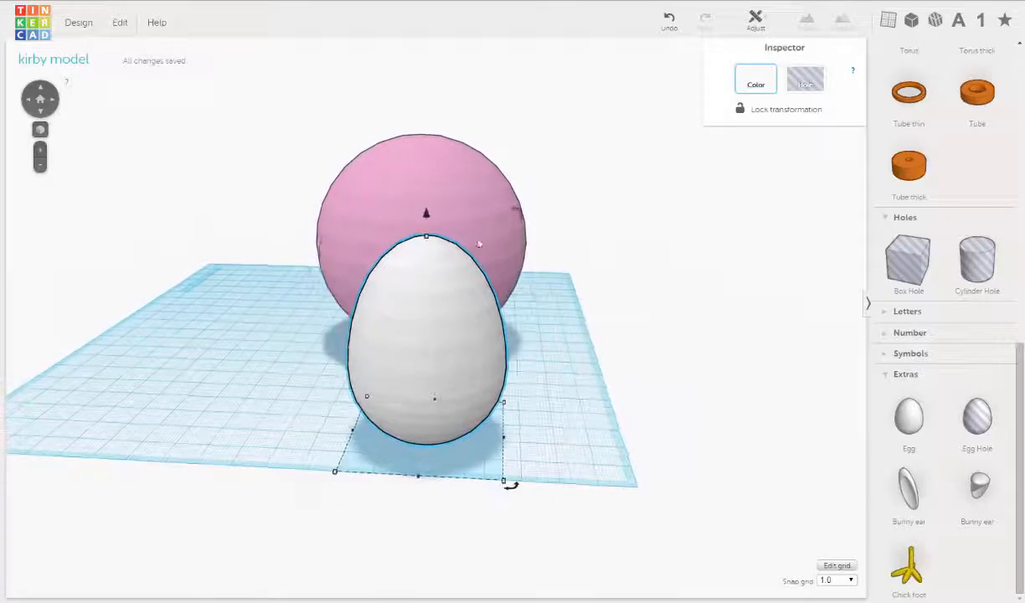
mouse_move(572, 294)
right_down()
mouse_move(576, 313)
mouse_move(585, 304)
right_up()
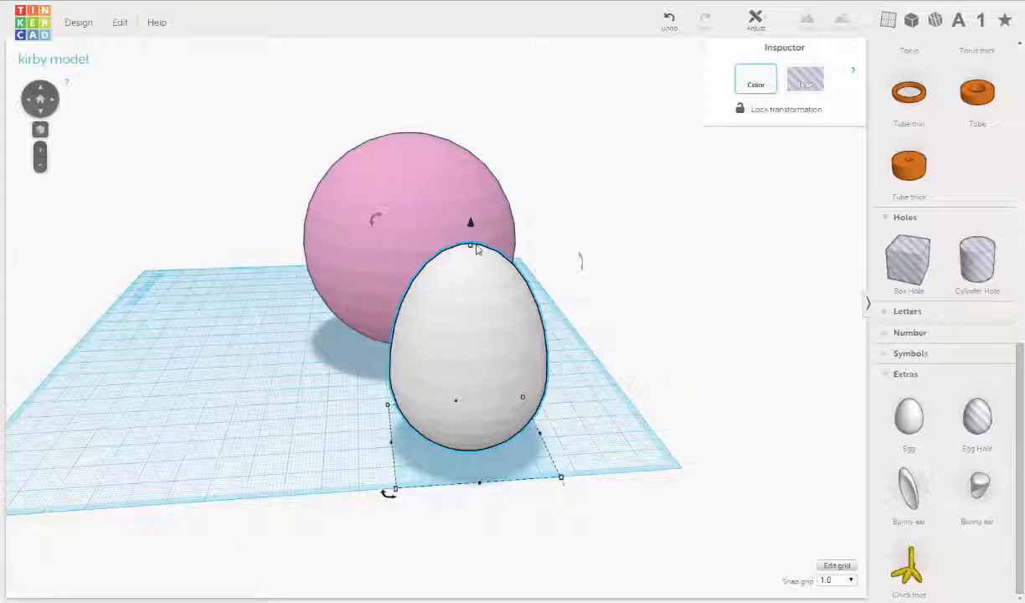
Step: Rotate the egg so that it lies on its side
drag(377, 220, 378, 220)
mouse_move(377, 220)
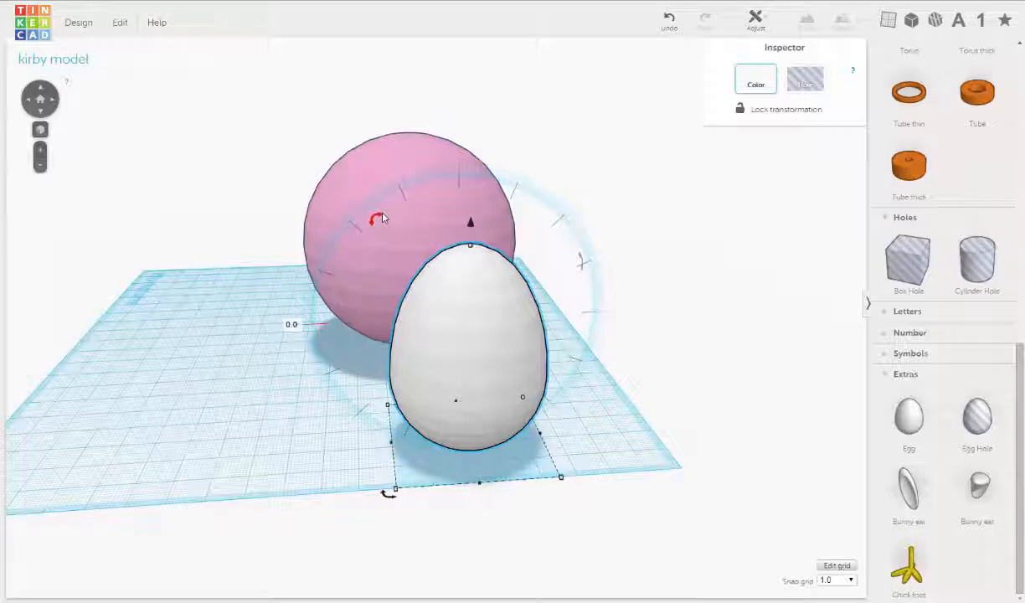
click(381, 218)
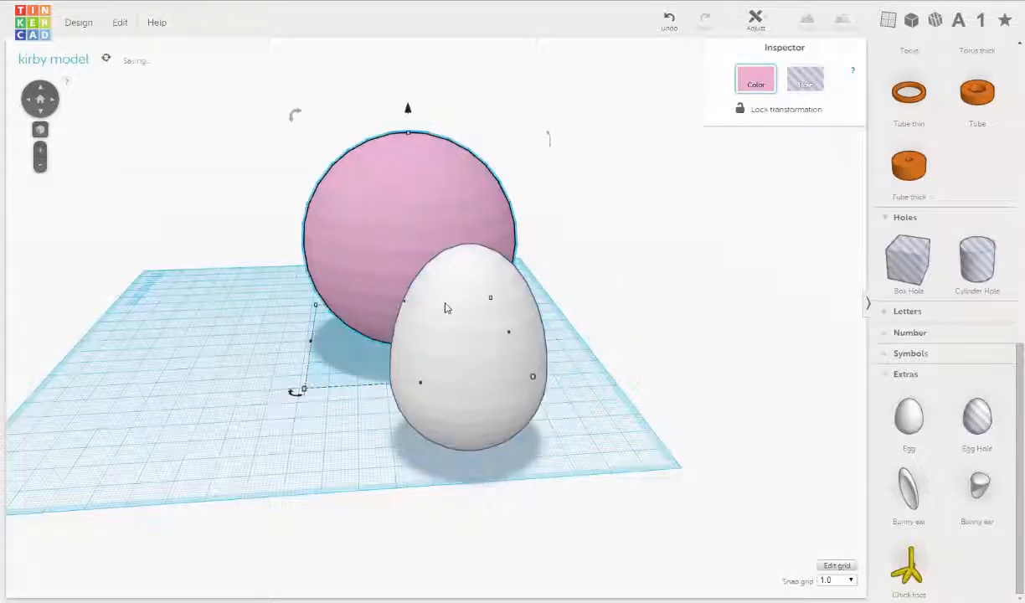
click(452, 419)
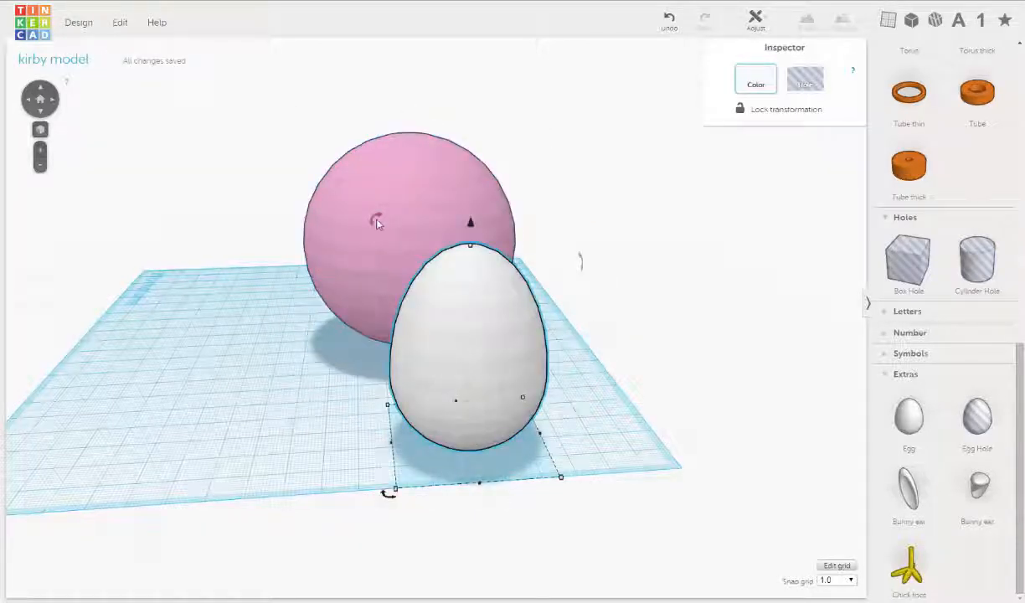
drag(377, 218, 574, 243)
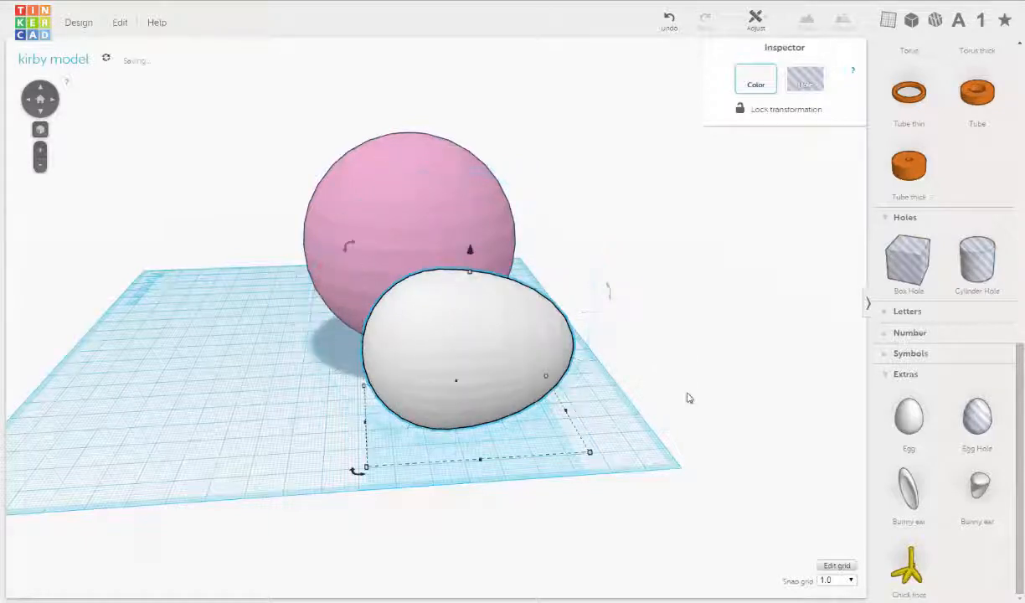
Step: Add a Box Hole beside the egg and stretch its base beyond the egg's whole footprint
right_drag(643, 342, 606, 384)
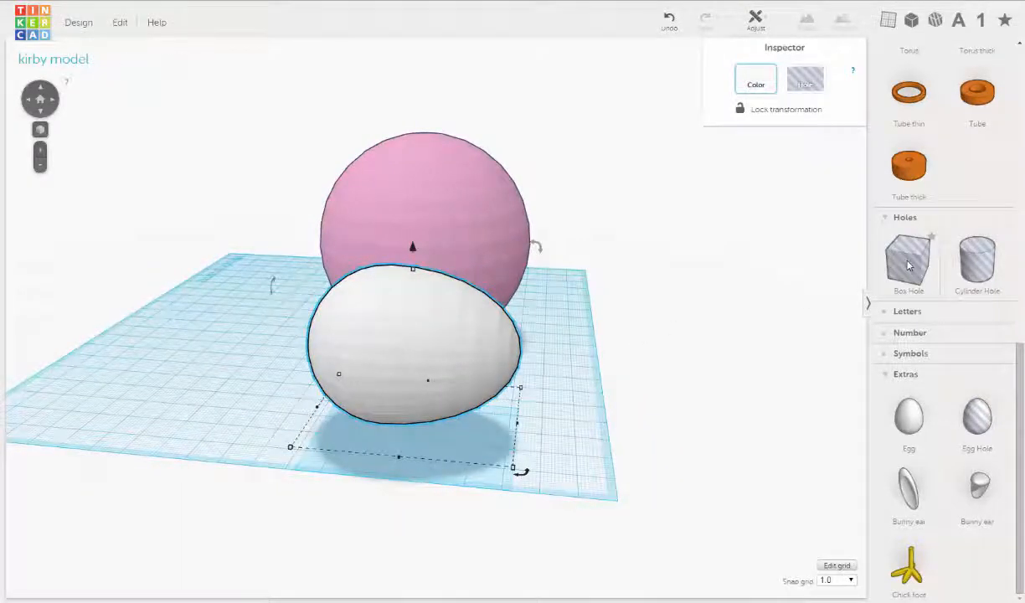
drag(907, 267, 636, 335)
scroll(583, 392, up, 2)
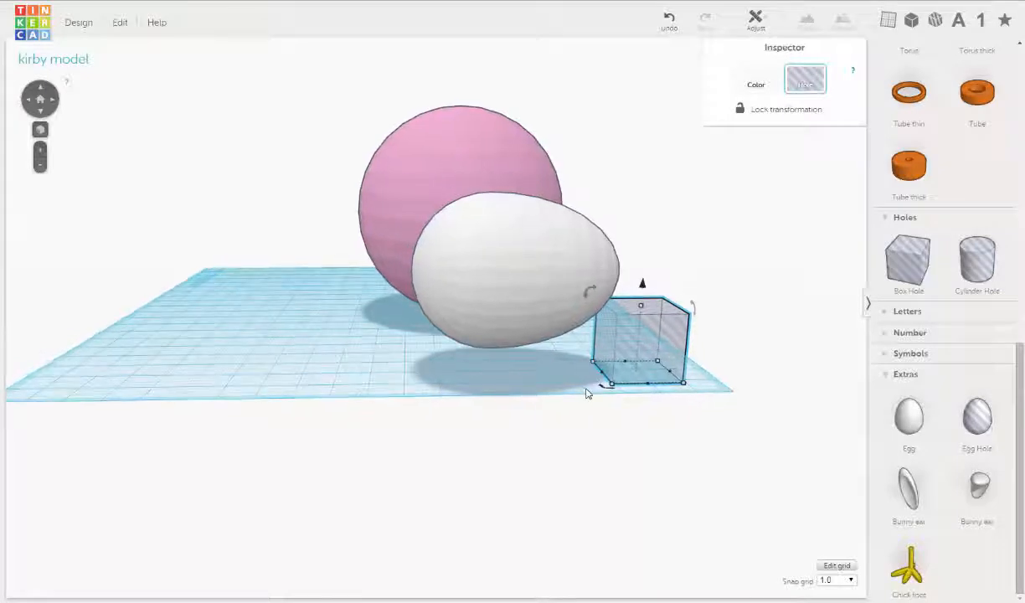
scroll(588, 393, up, 2)
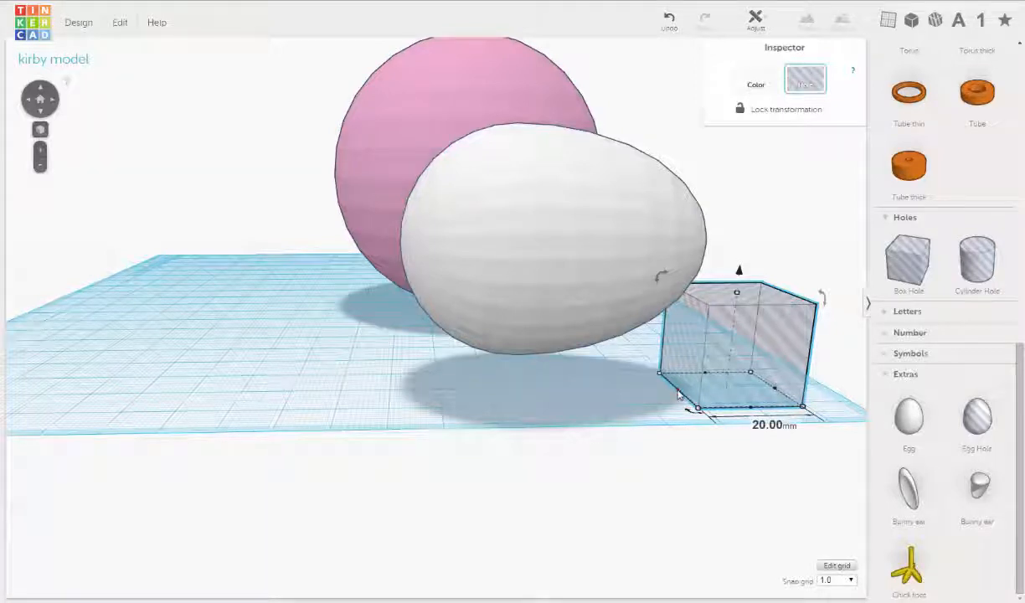
drag(698, 408, 357, 381)
Step: Raise the box hole until its top reaches the egg's middle, and extend its underside below the egg
right_drag(351, 381, 476, 231)
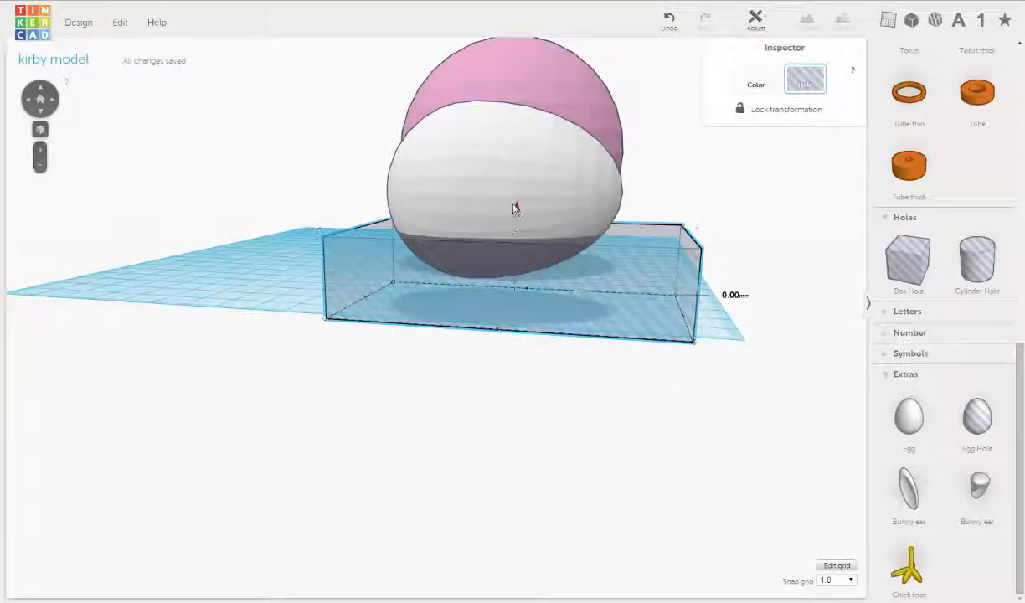
drag(516, 209, 540, 170)
right_drag(569, 318, 515, 269)
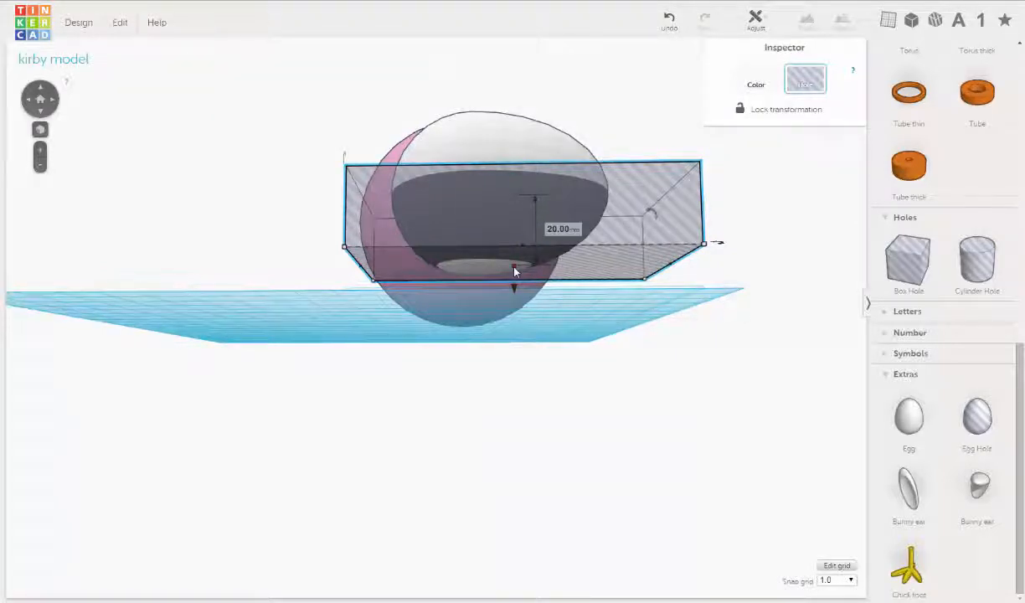
drag(514, 270, 512, 286)
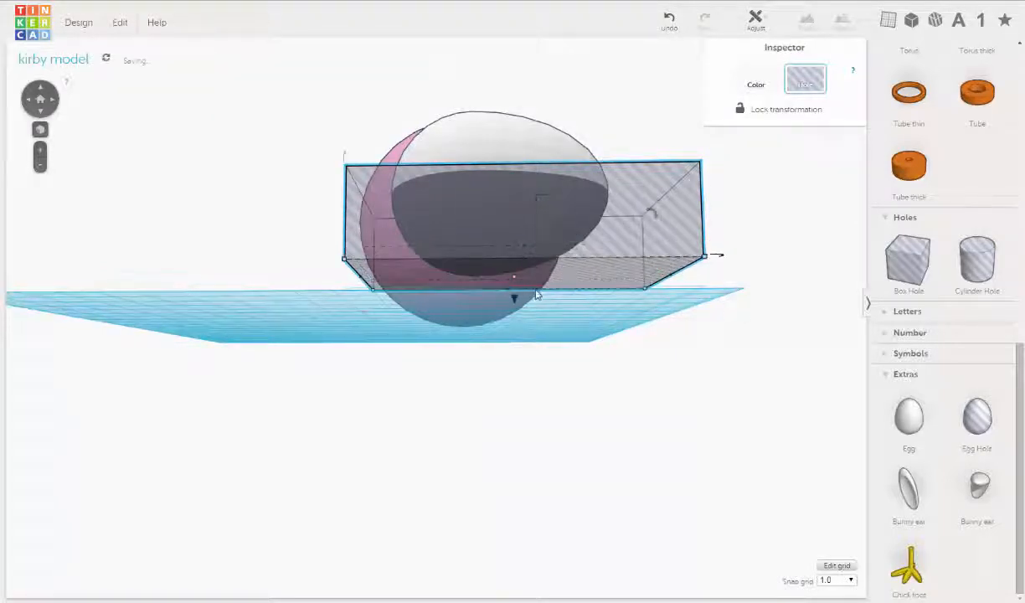
Step: Duplicate both the egg and the box hole in place
right_drag(540, 311, 645, 289)
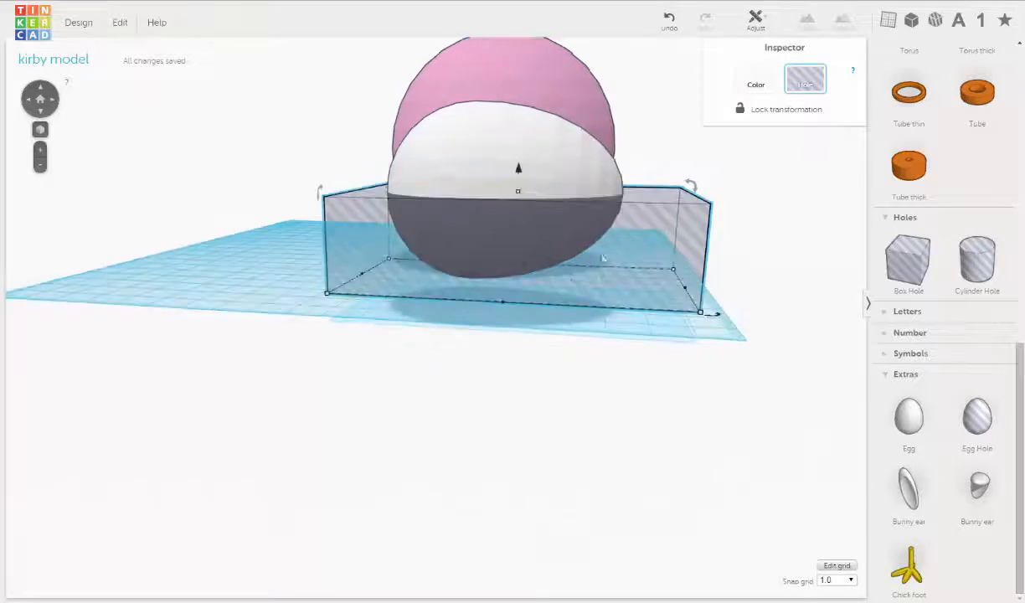
right_drag(738, 255, 550, 156)
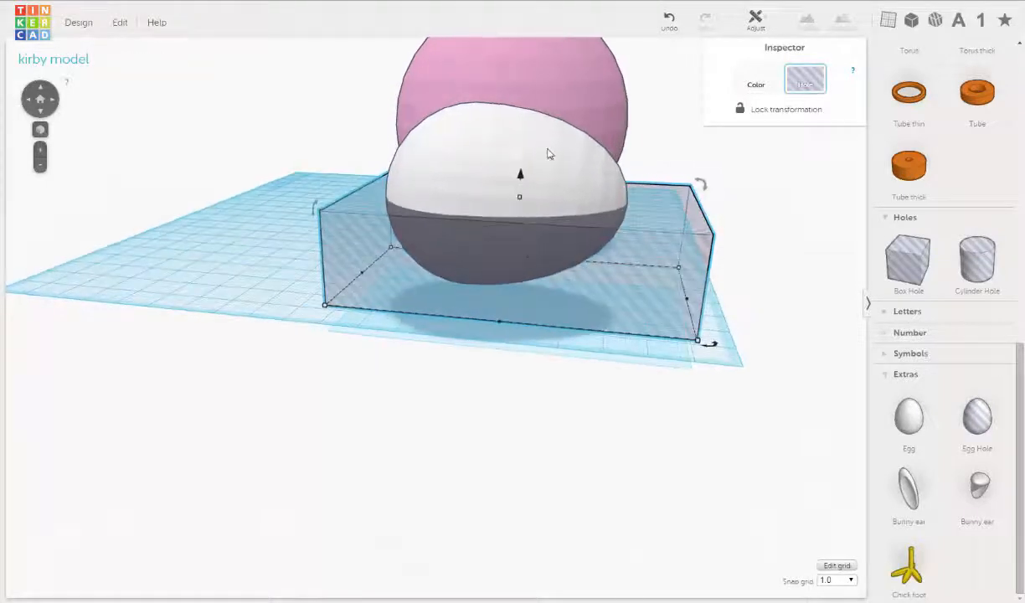
click(548, 154)
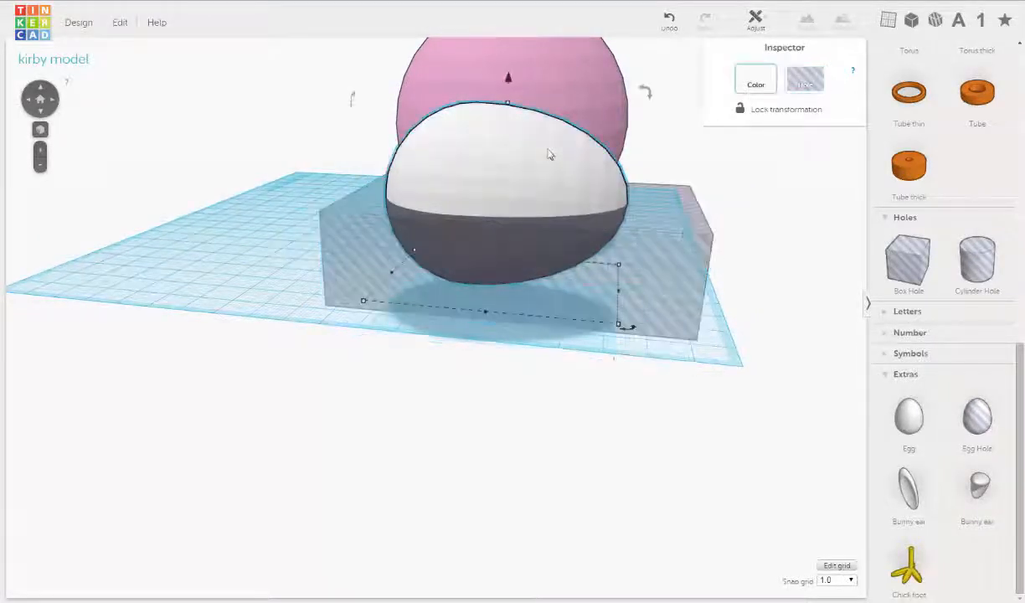
right_drag(713, 266, 693, 247)
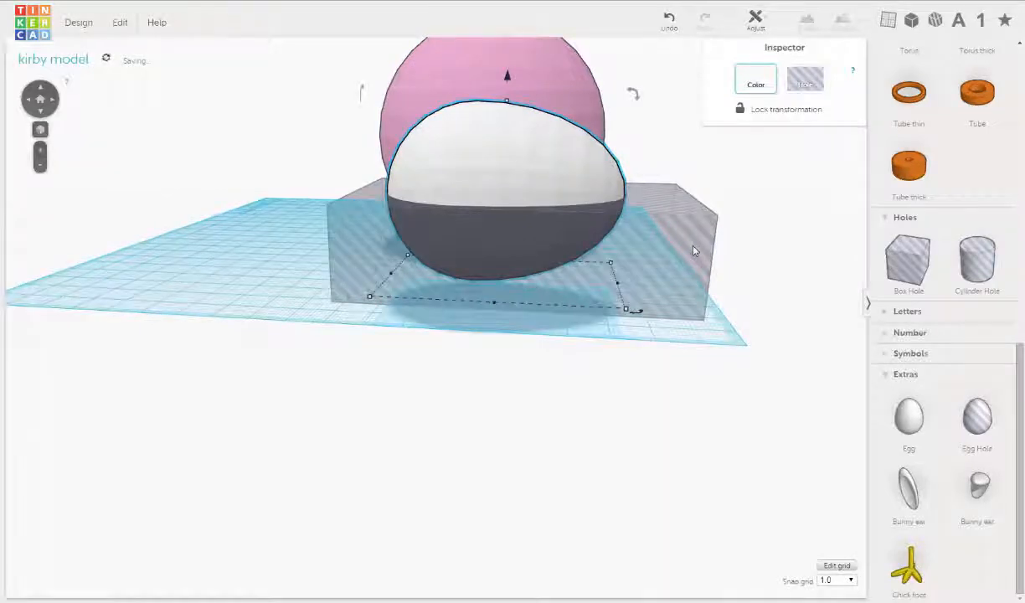
click(694, 249)
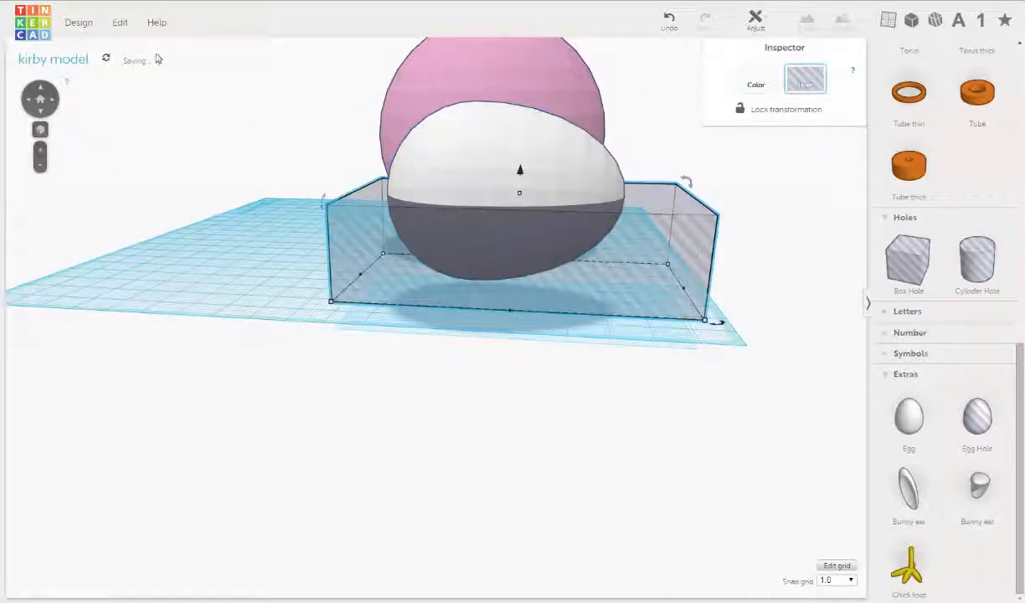
click(120, 22)
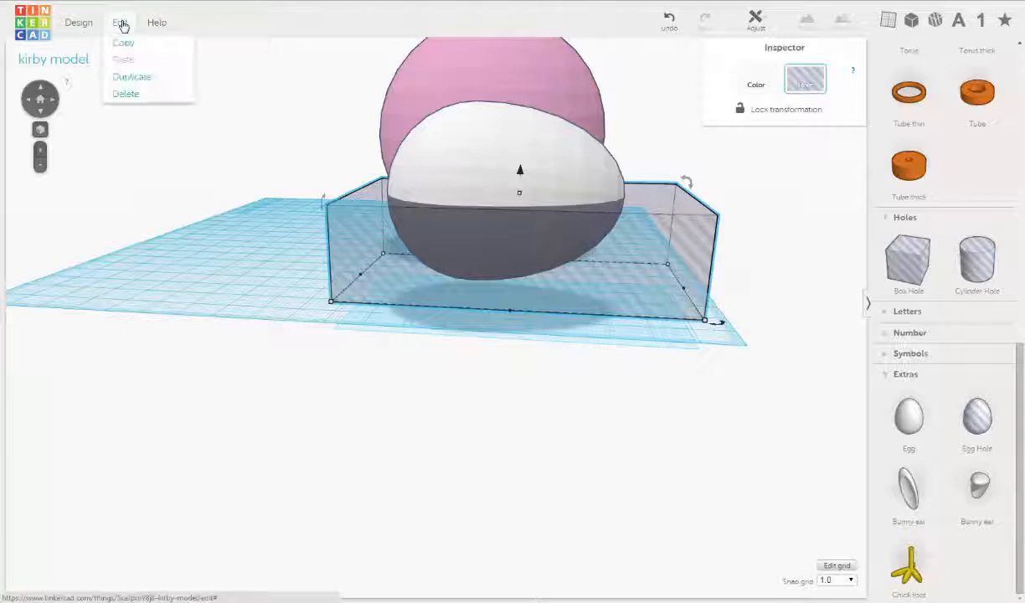
click(124, 84)
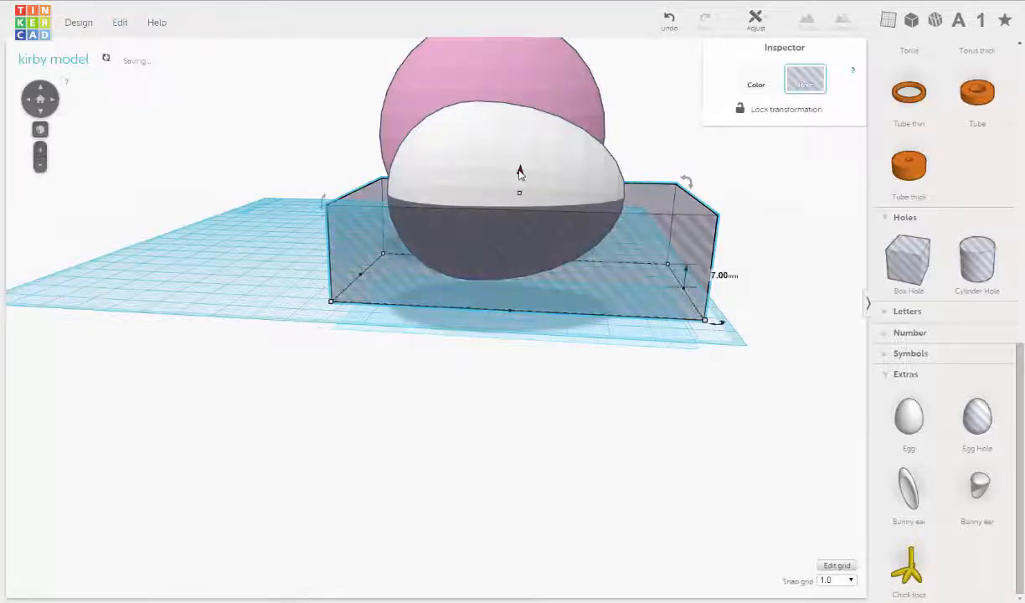
Step: Raise the duplicate box hole over the egg's upper half and align its underside with the top of the lower box
drag(519, 171, 552, 78)
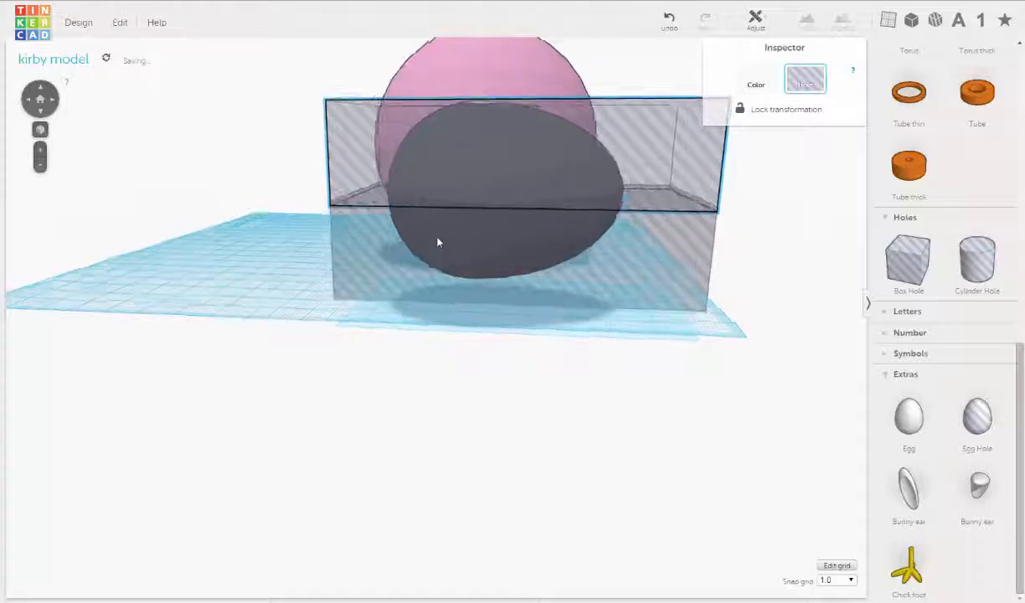
scroll(403, 229, up, 8)
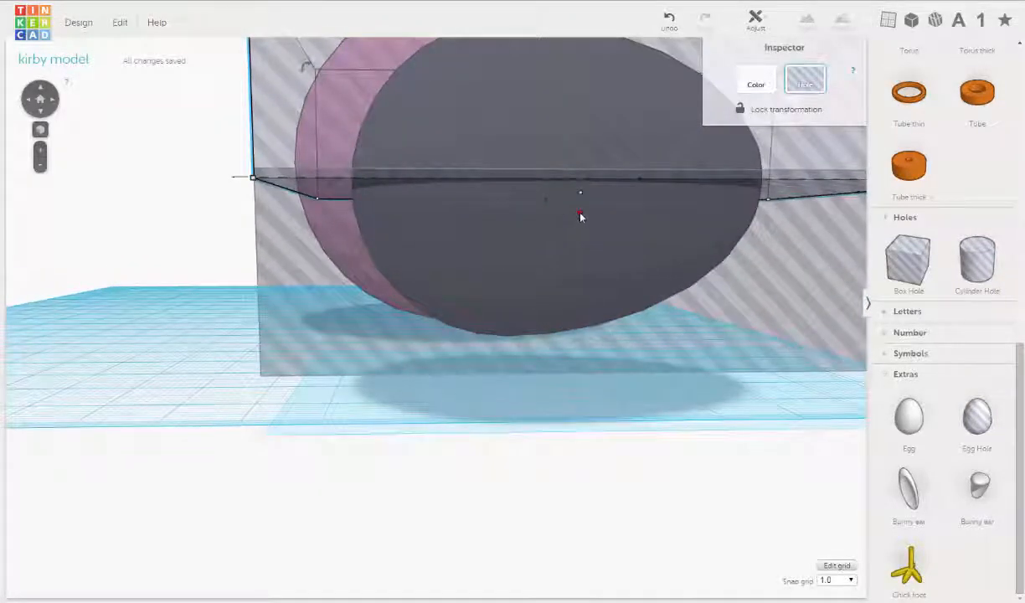
drag(582, 217, 549, 216)
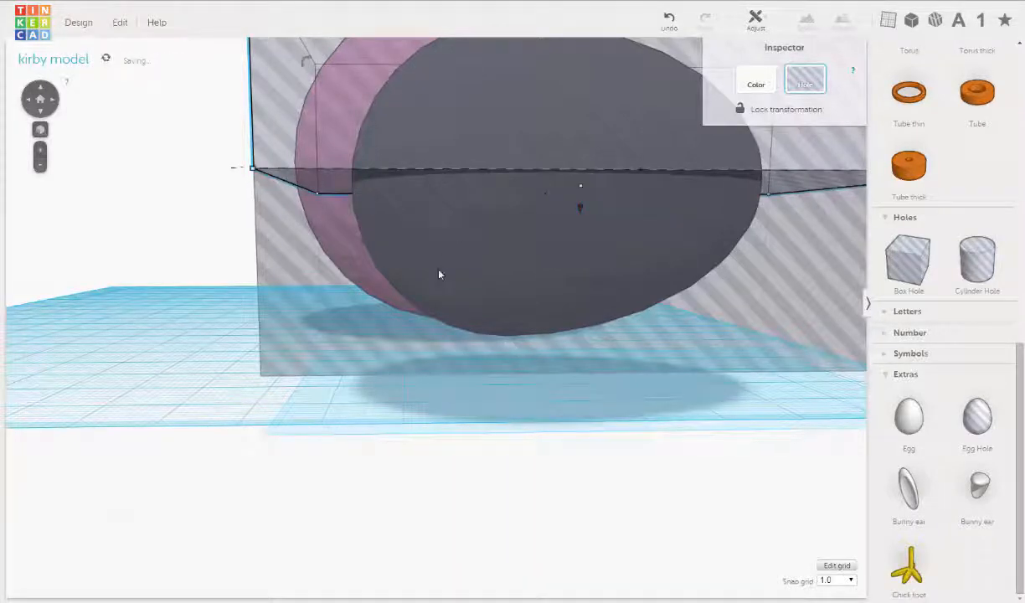
Step: Slide the upper box hole sideways, away from the pink sphere, to expose part of the egg
right_drag(439, 275, 380, 282)
scroll(579, 250, down, 1)
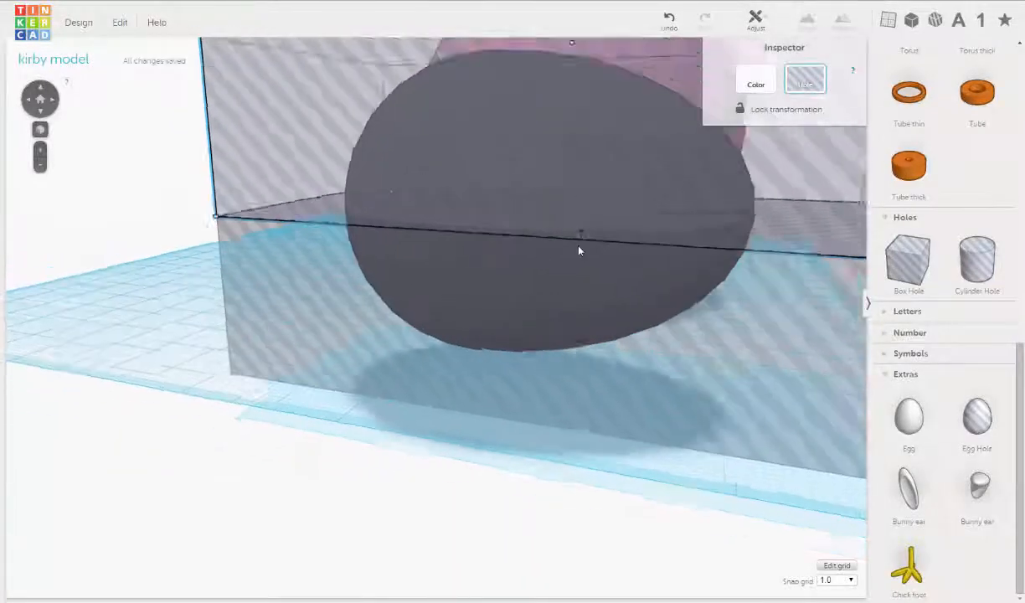
scroll(579, 250, down, 3)
right_drag(687, 356, 419, 302)
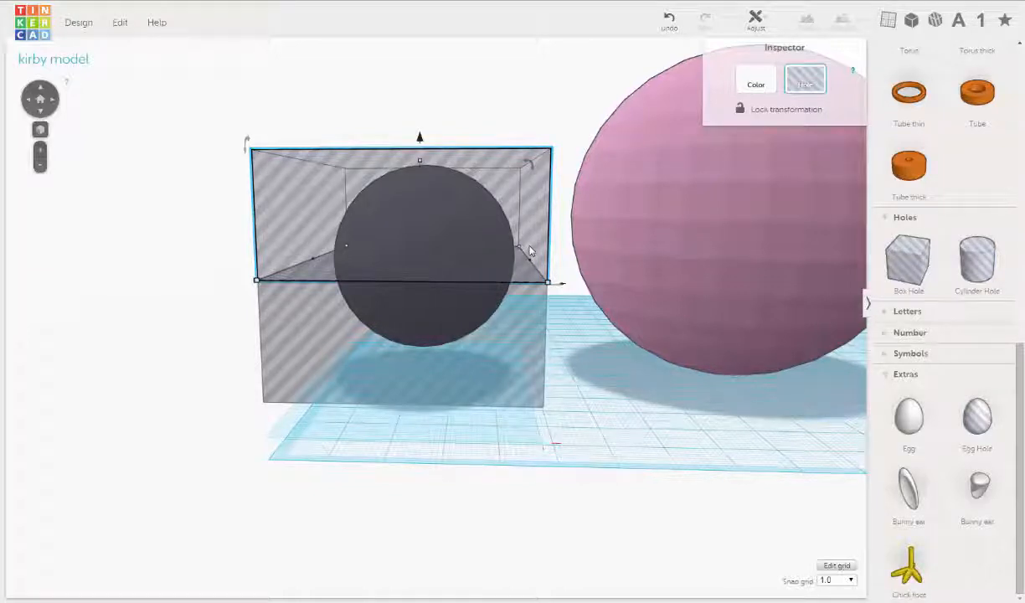
drag(530, 251, 495, 210)
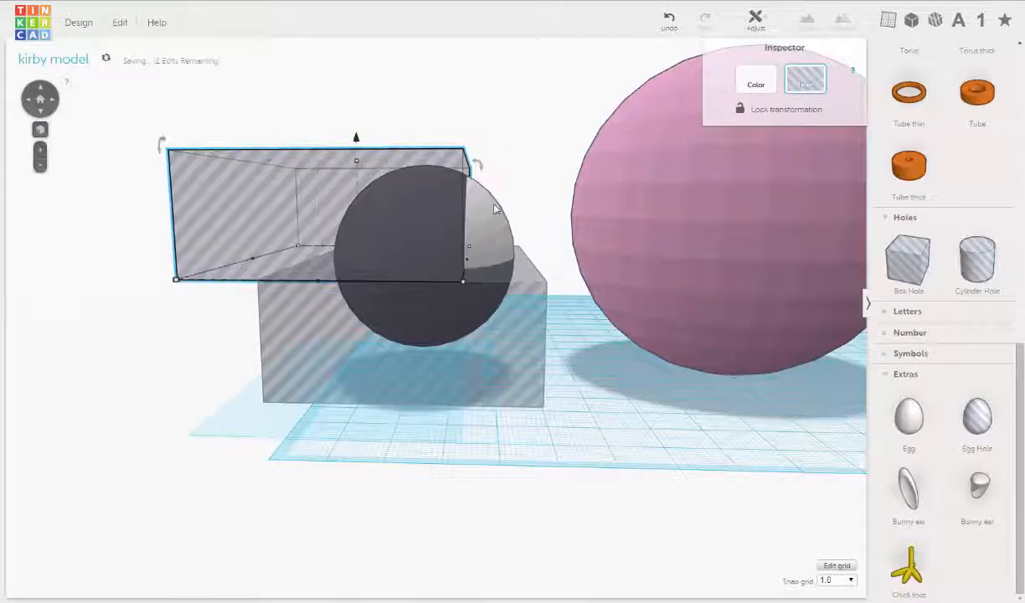
Step: Group one egg with the lower box hole to cut away that egg's lower half
click(495, 209)
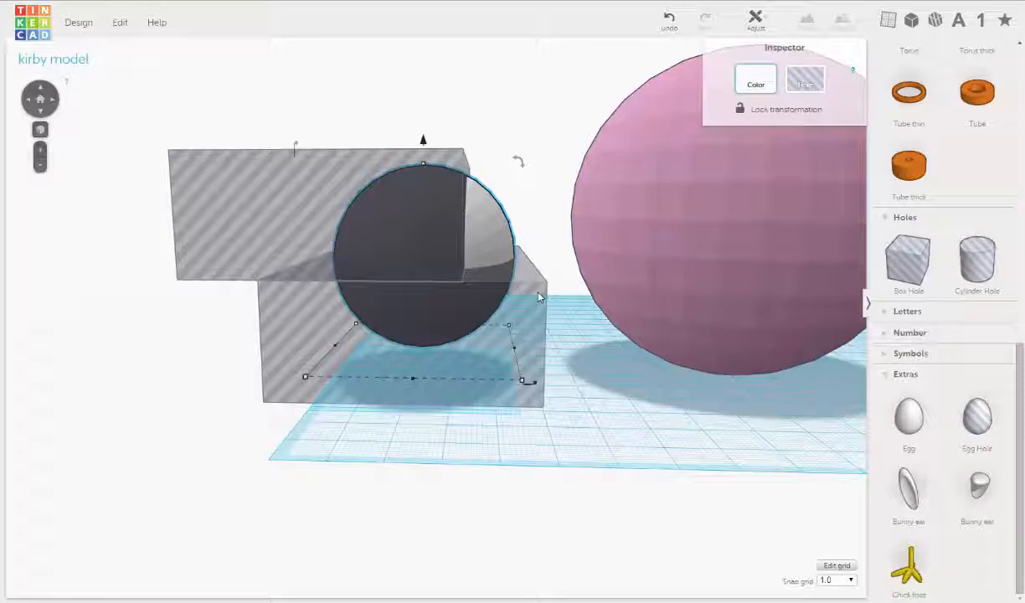
shift+click(539, 296)
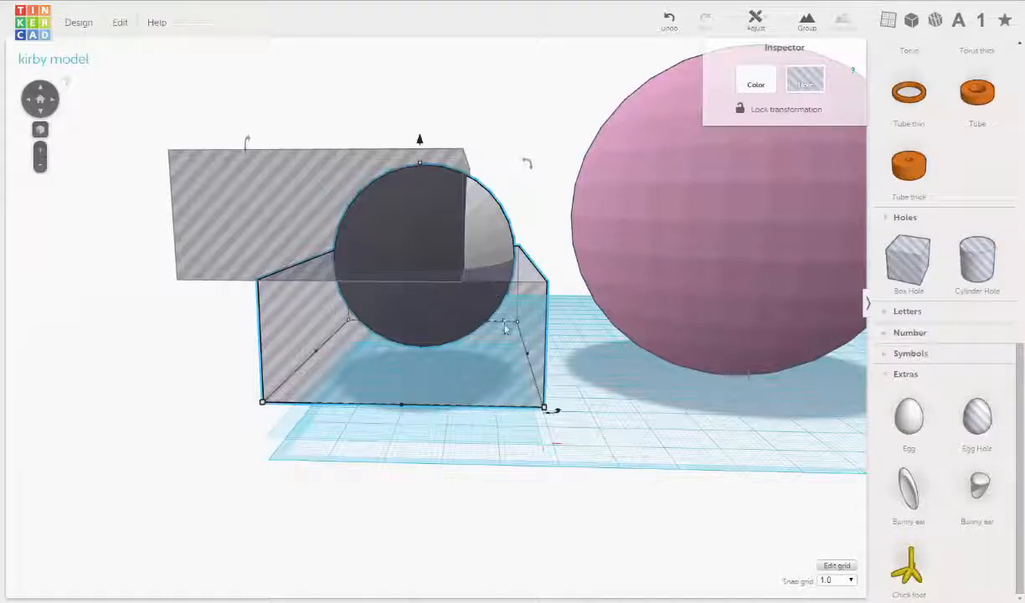
click(809, 21)
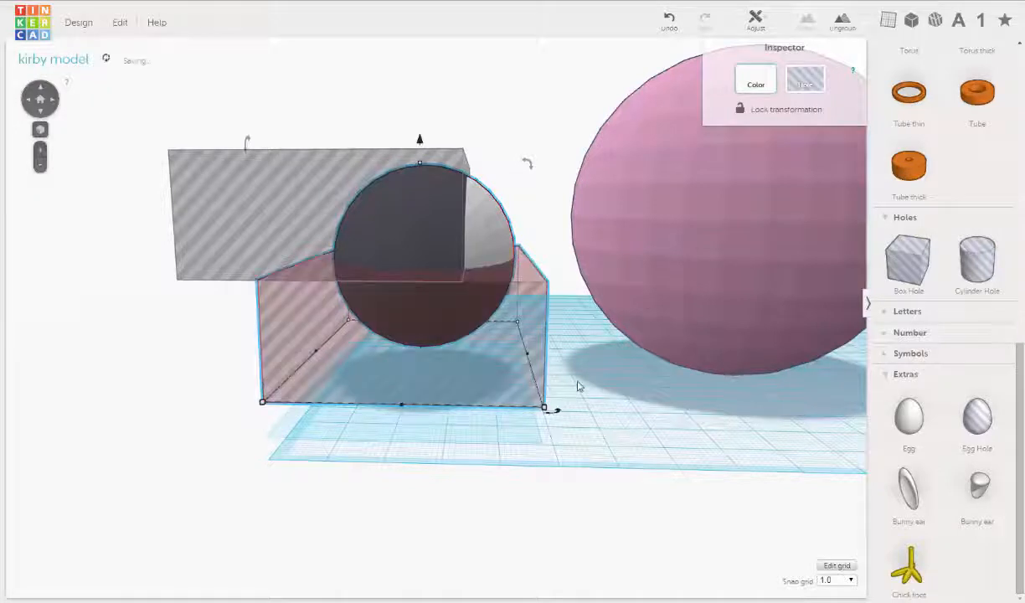
Step: Nudge the remaining box hole back toward the pink sphere until it covers the egg's whole upper half
right_drag(504, 339, 444, 334)
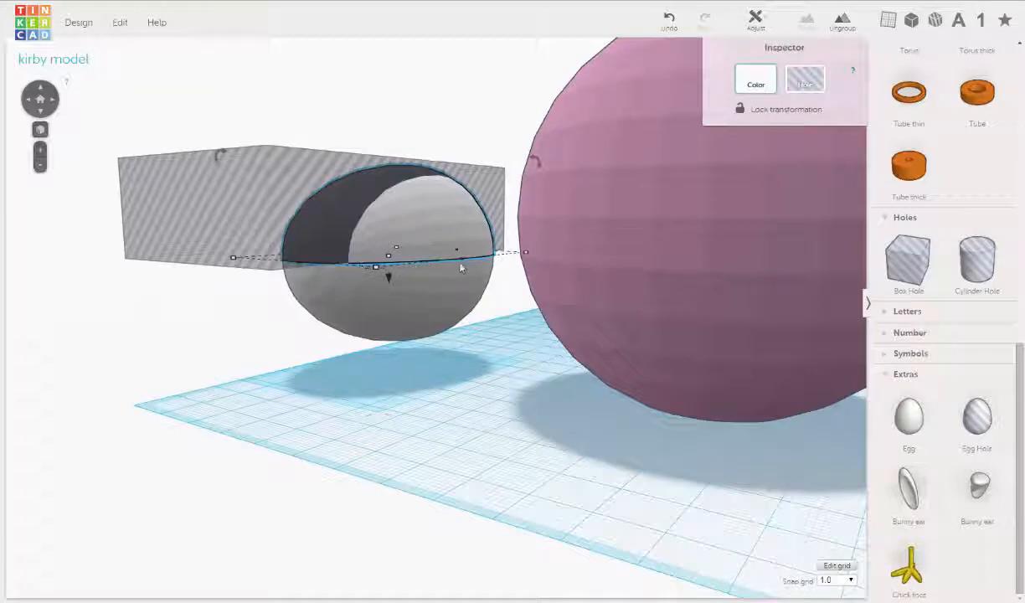
right_drag(347, 173, 476, 174)
click(476, 174)
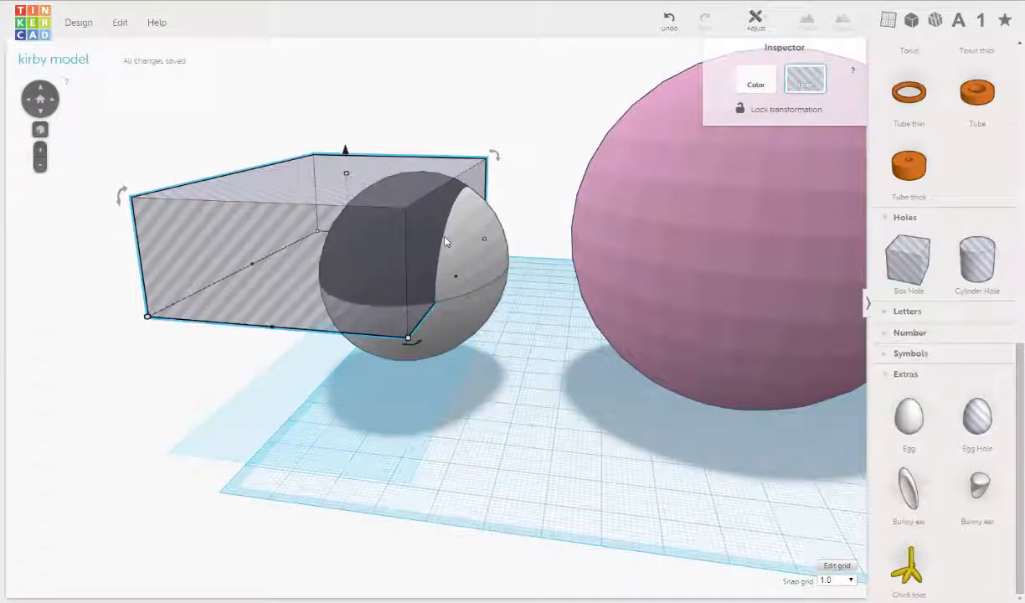
key(Right)
key(Right)
key(Right)
key(Right)
key(Right)
key(Right)
key(Right)
key(Right)
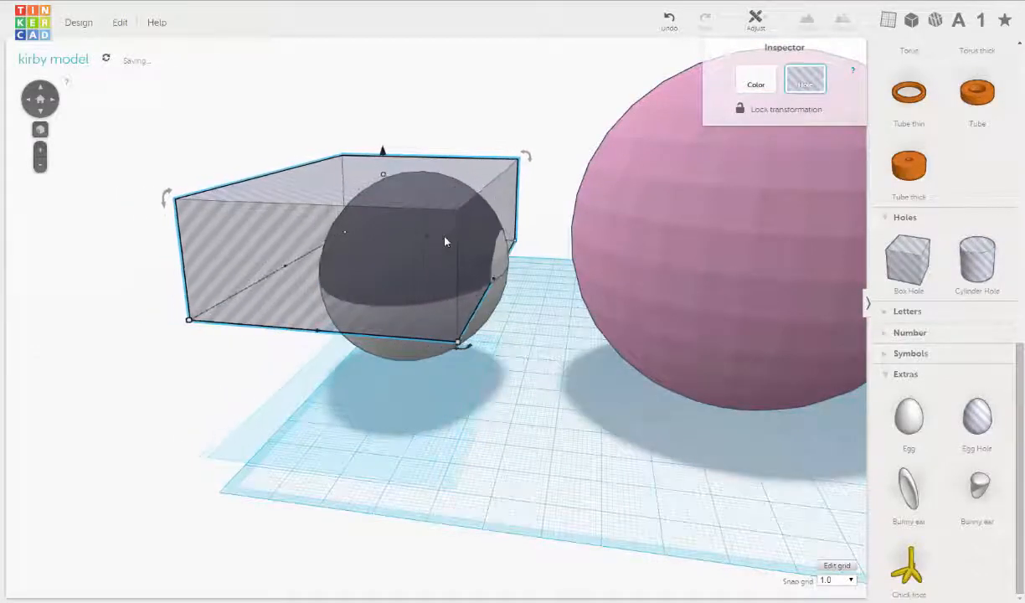
key(Right)
key(Right)
key(Right)
Step: Group the remaining full egg with the upper box hole to cut away that egg's upper half
middle_drag(433, 355, 458, 301)
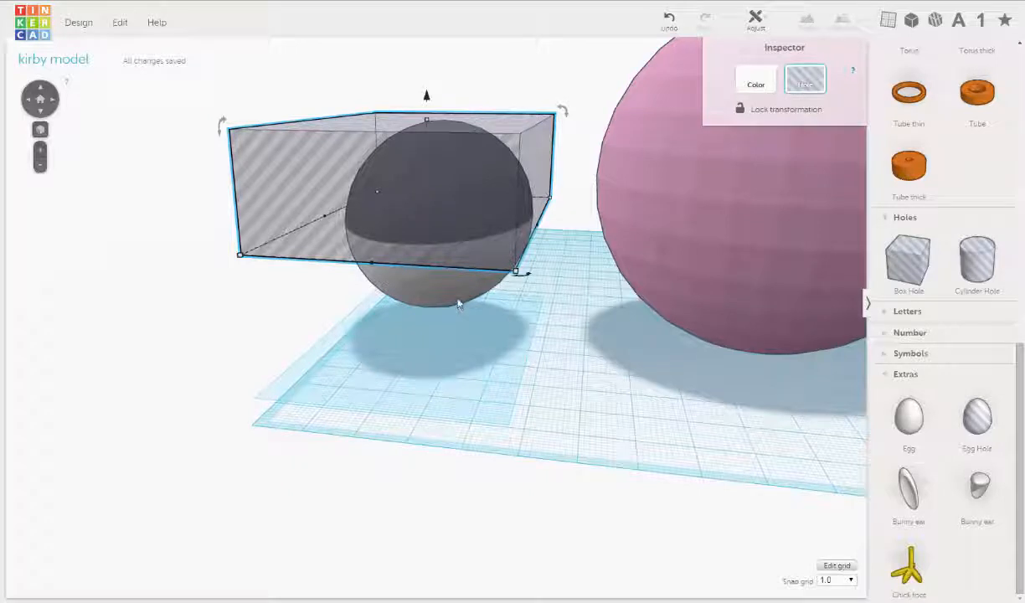
shift+click(458, 300)
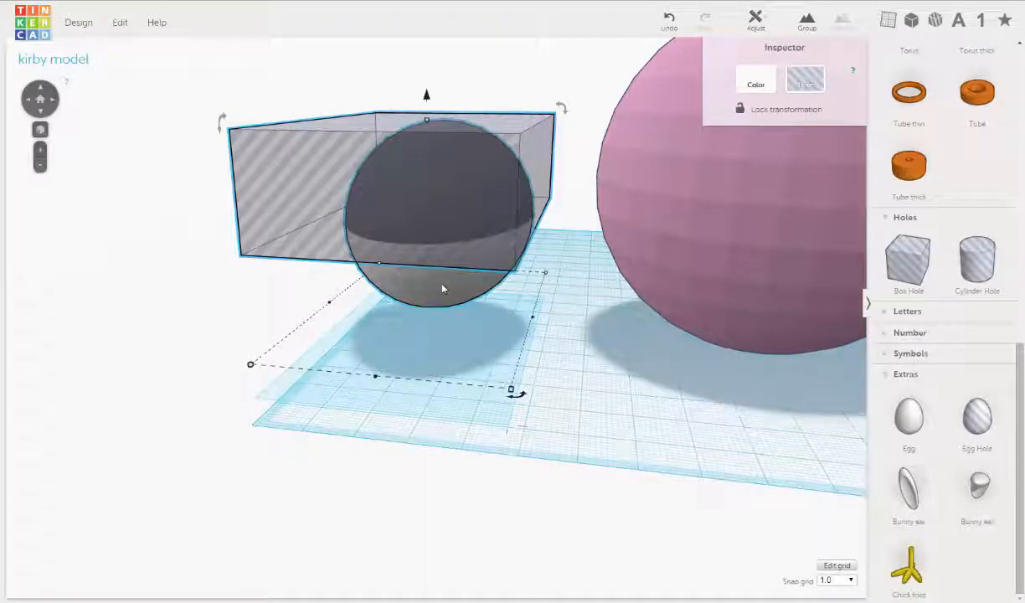
click(806, 20)
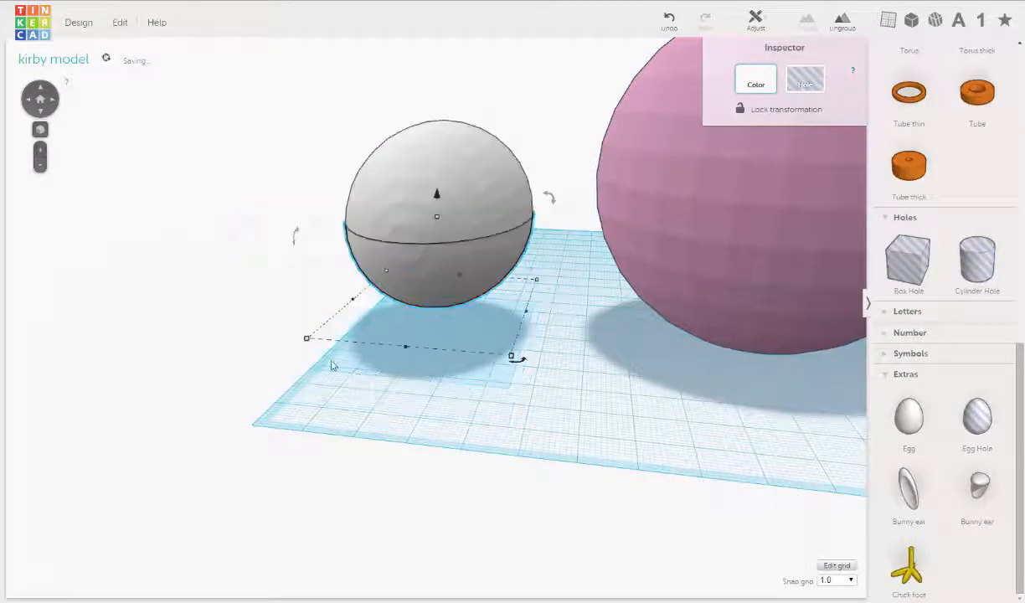
right_drag(325, 375, 705, 394)
right_drag(541, 407, 466, 358)
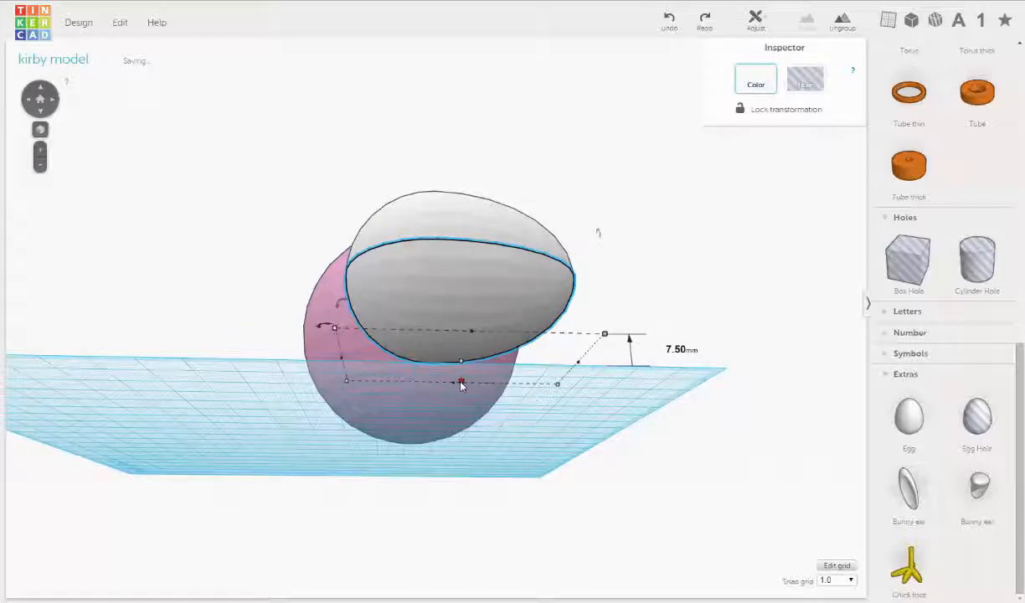
Step: Flatten the lower egg half by raising its underside toward the seam with the upper half
right_drag(460, 386, 472, 501)
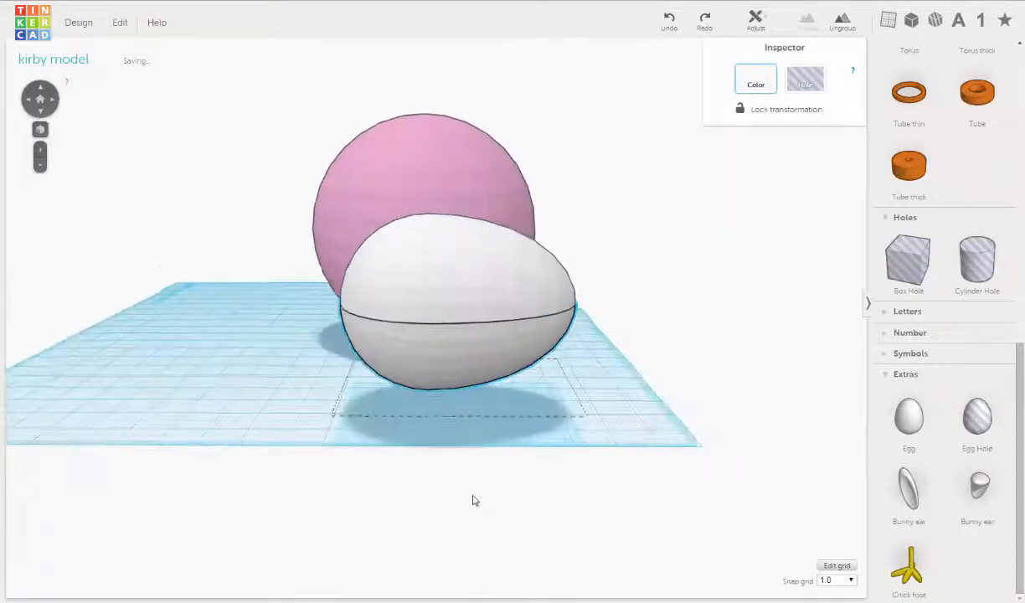
right_drag(439, 415, 483, 358)
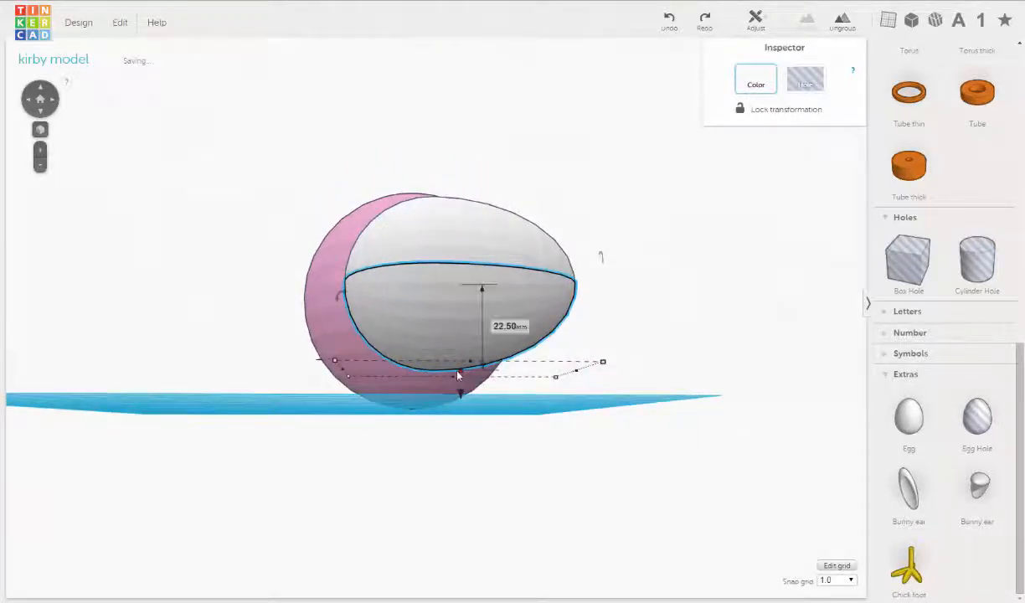
drag(461, 370, 483, 323)
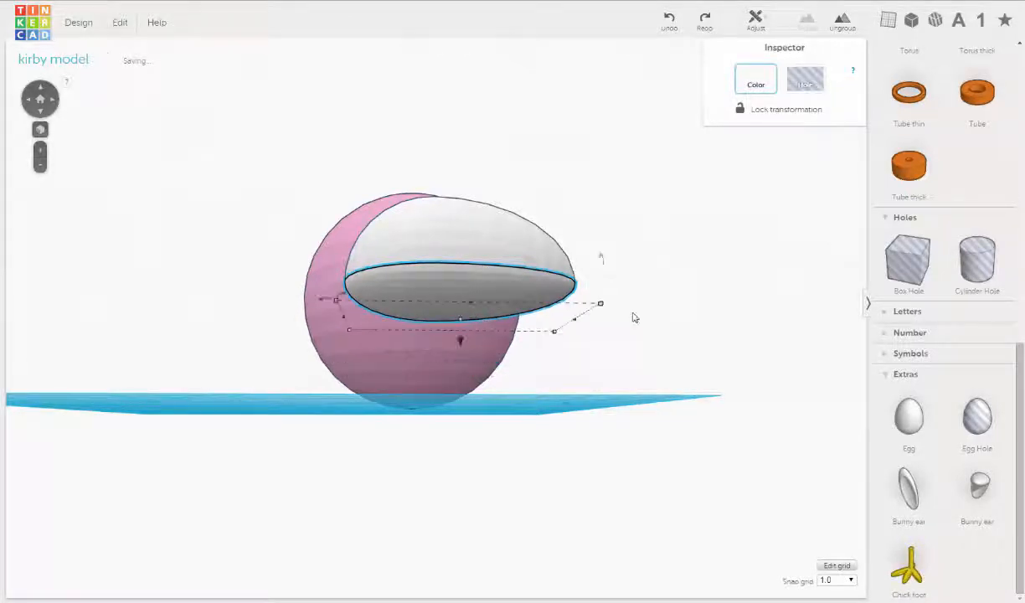
Step: Select both egg halves and color them dark magenta
right_drag(634, 318, 287, 295)
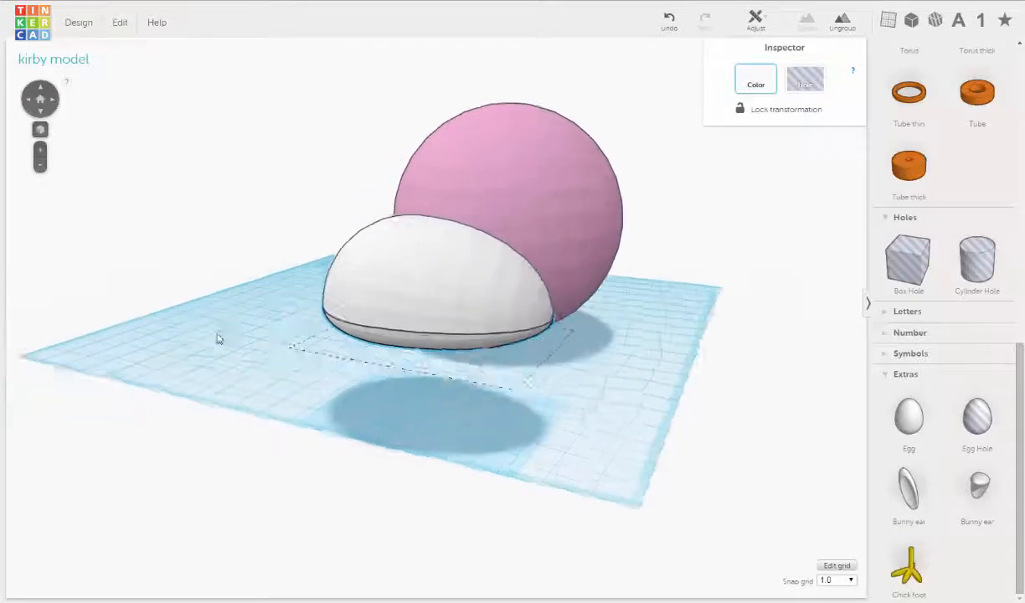
right_drag(218, 339, 176, 428)
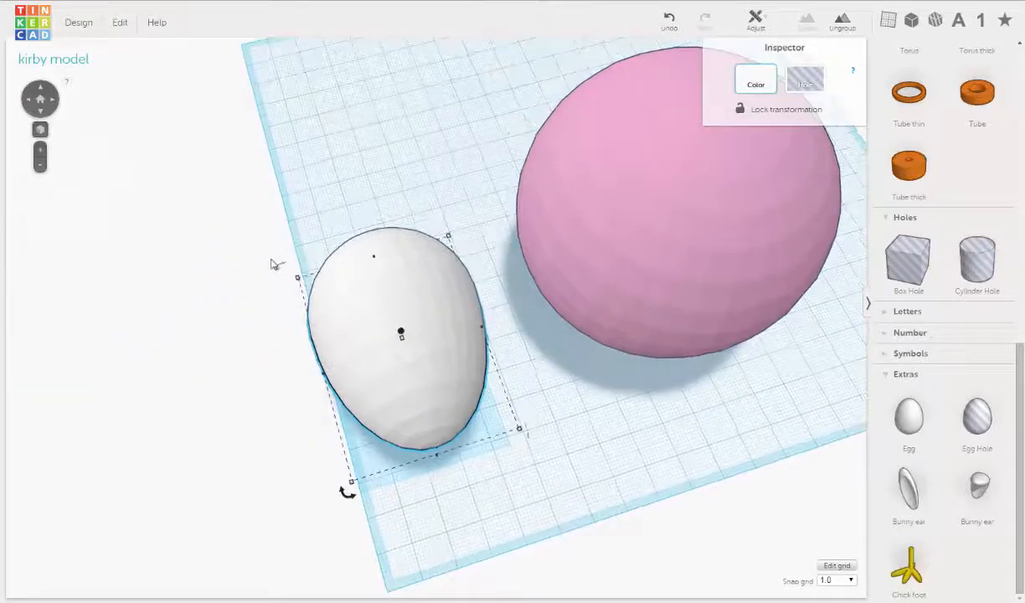
click(310, 198)
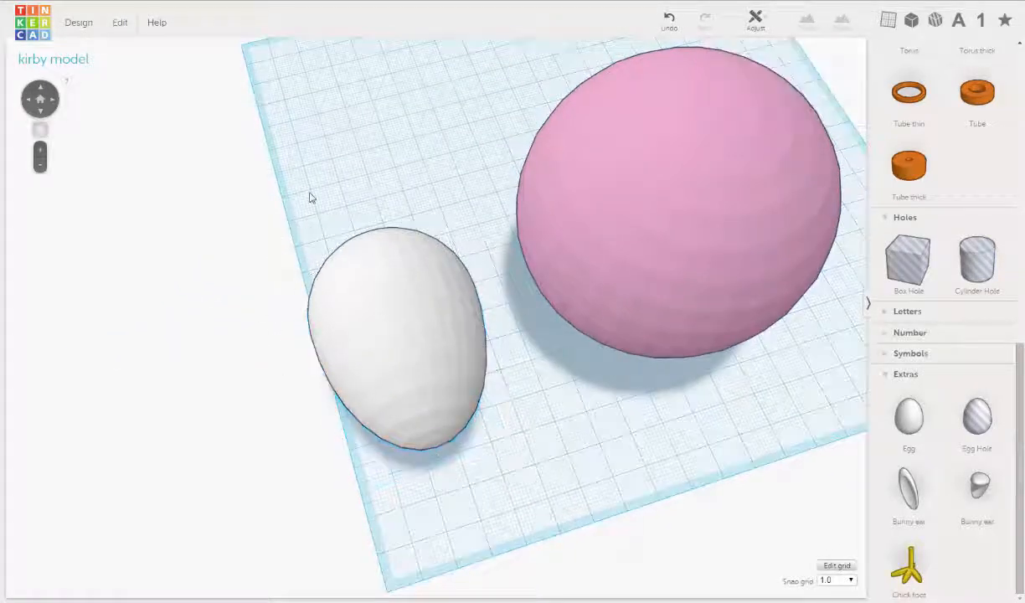
drag(309, 192, 474, 533)
right_drag(342, 388, 346, 343)
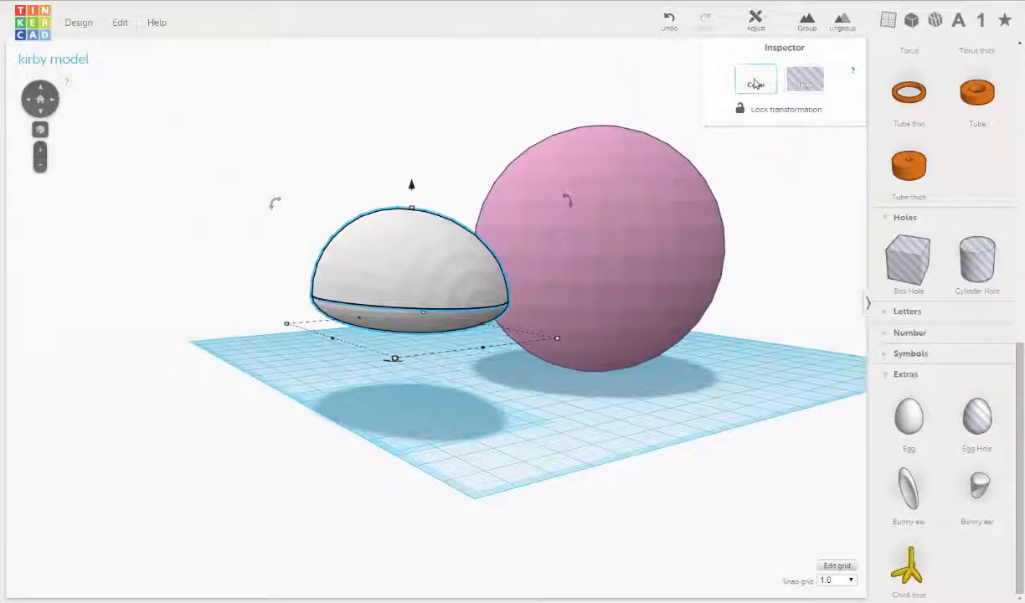
click(748, 82)
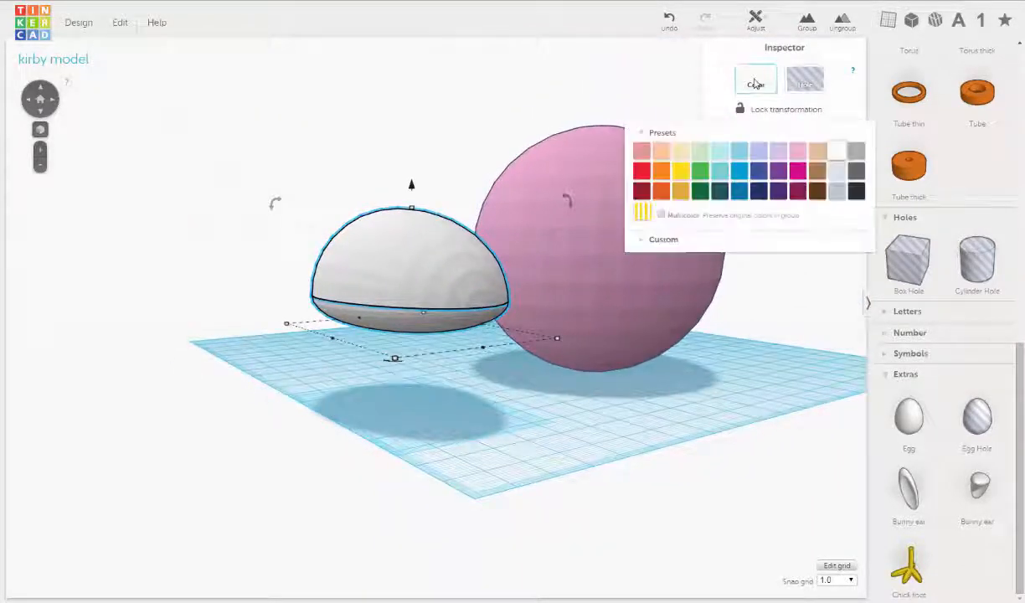
click(804, 198)
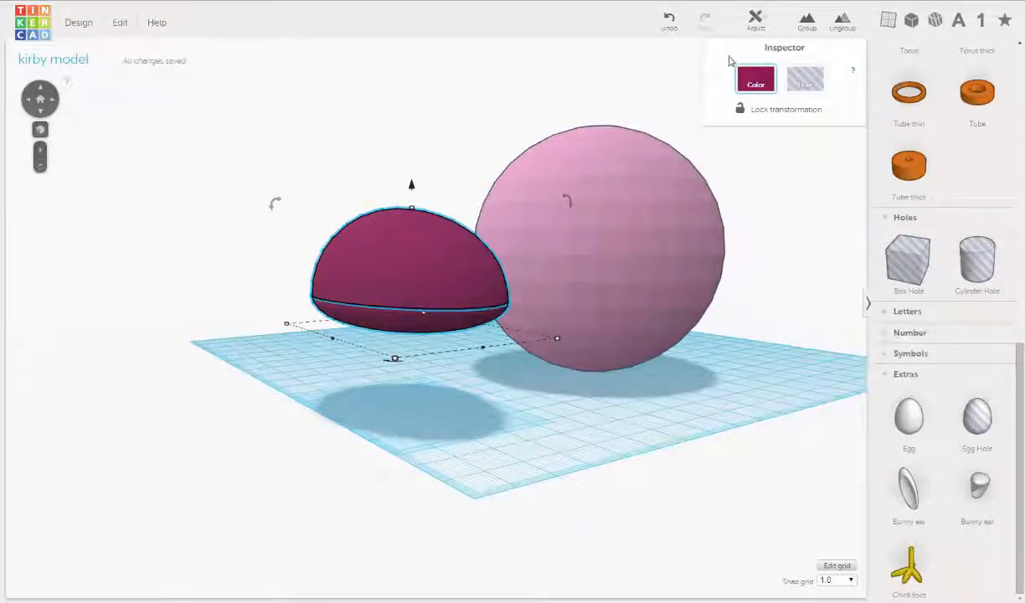
Step: Group the two magenta egg halves into a single foot shape
right_drag(425, 122, 717, 98)
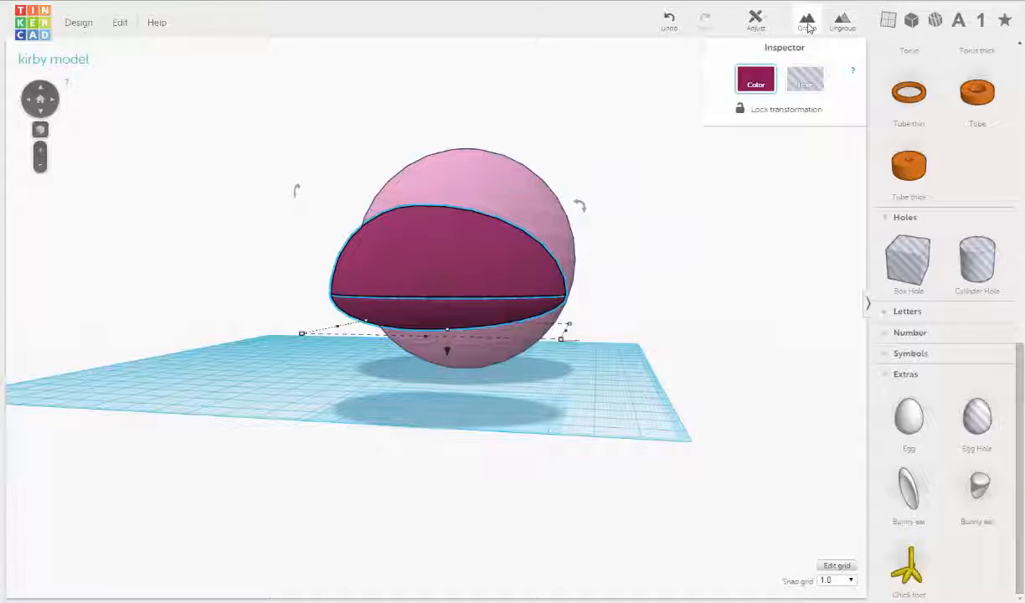
right_drag(670, 247, 516, 343)
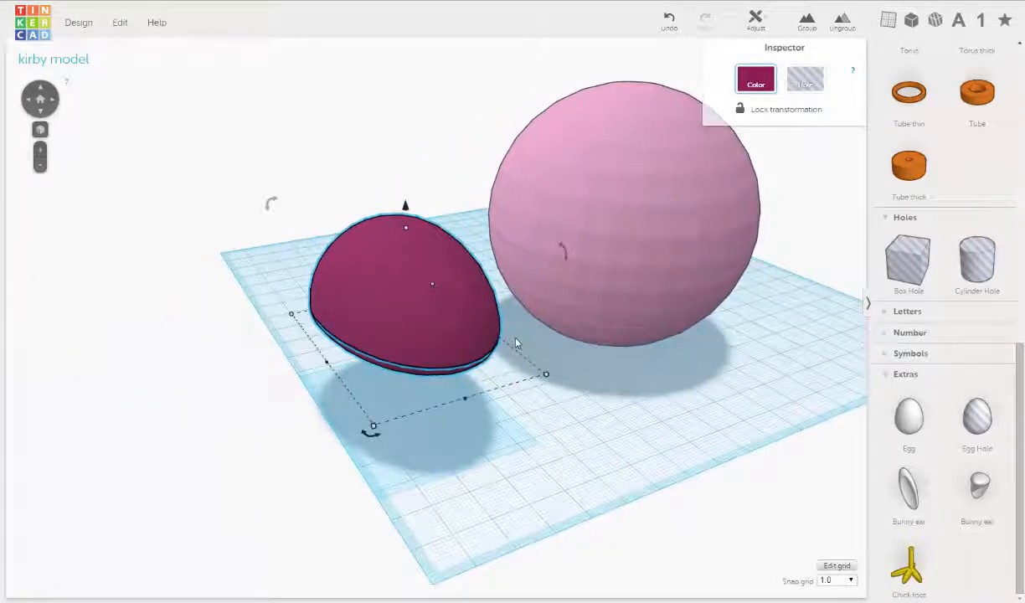
right_drag(528, 408, 423, 238)
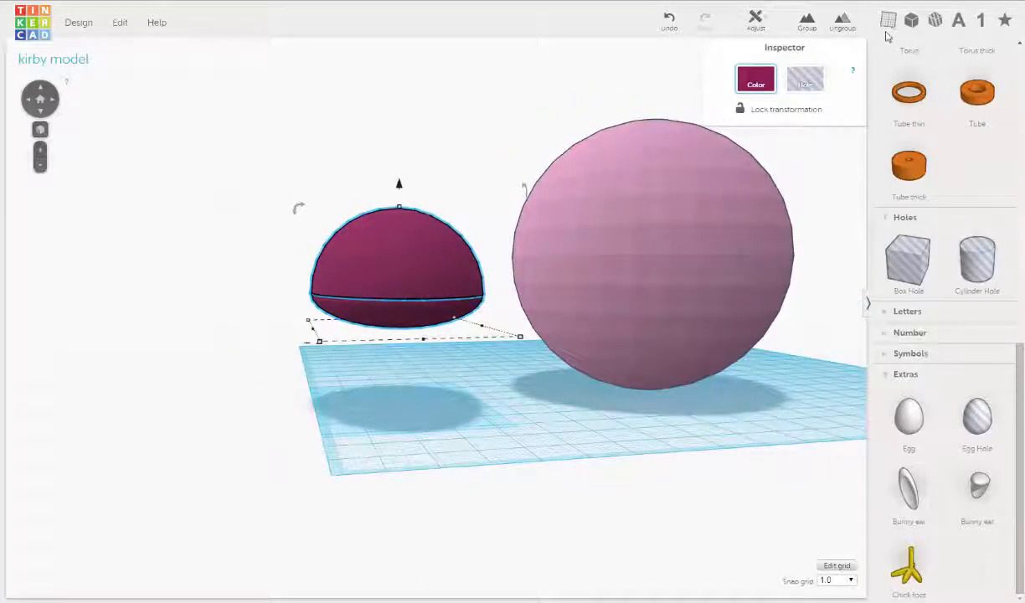
click(809, 28)
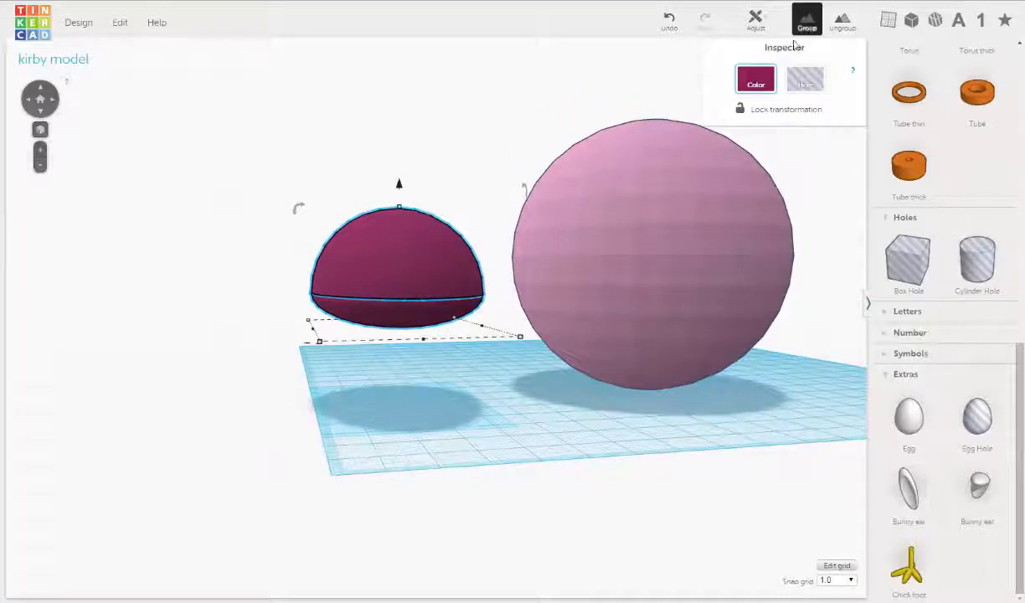
Step: Narrow the magenta foot to 42 mm wide from the side facing away from the pink sphere
right_drag(222, 194, 271, 245)
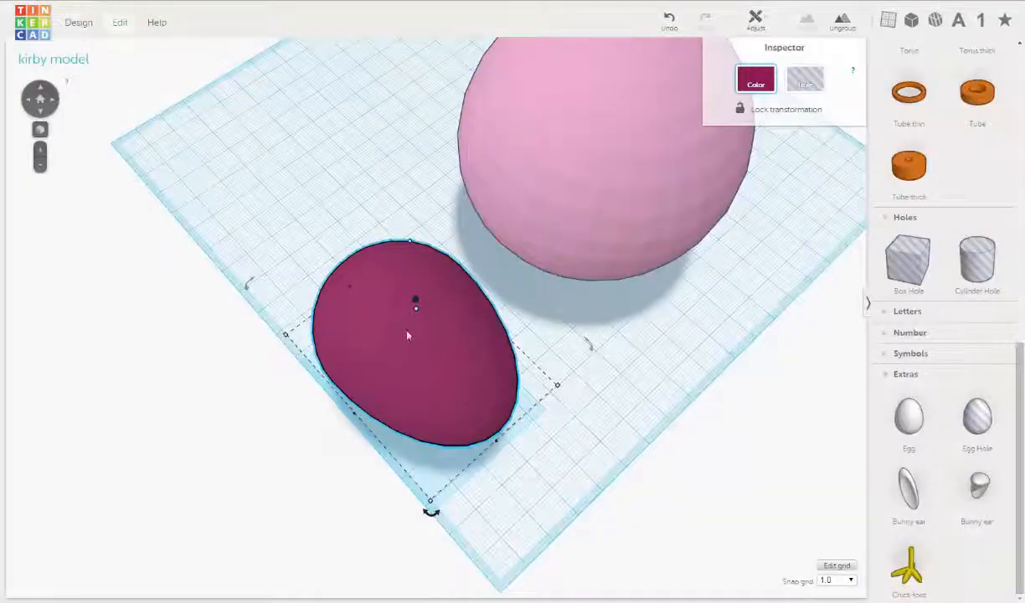
right_drag(405, 332, 371, 380)
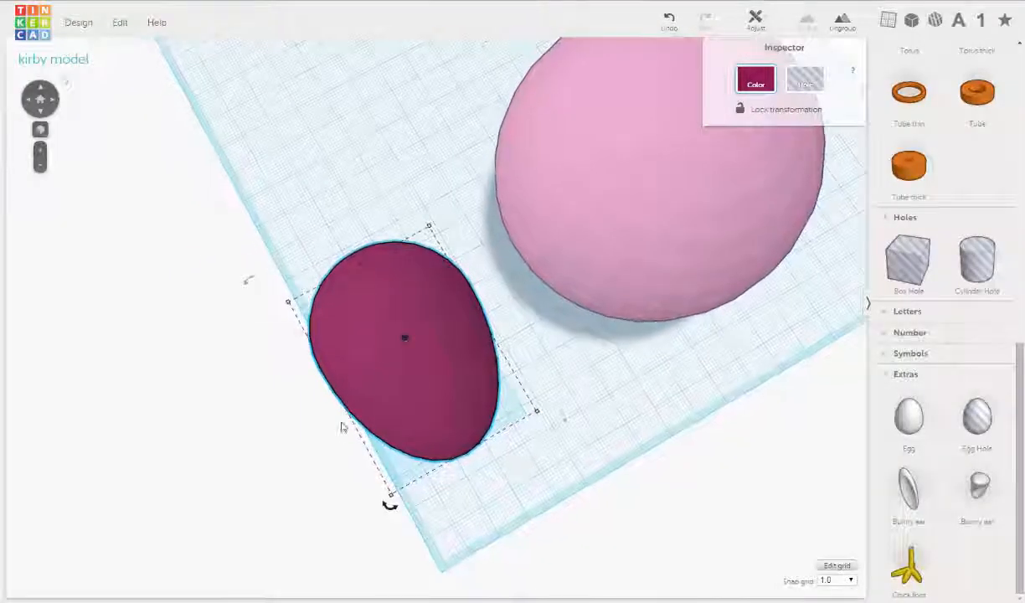
right_drag(338, 416, 344, 401)
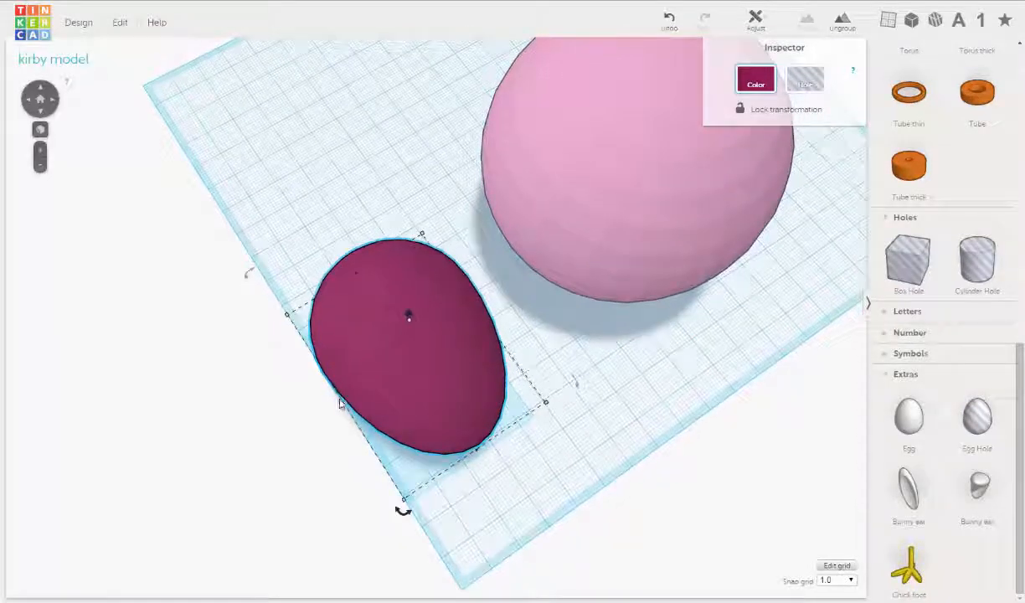
mouse_move(343, 408)
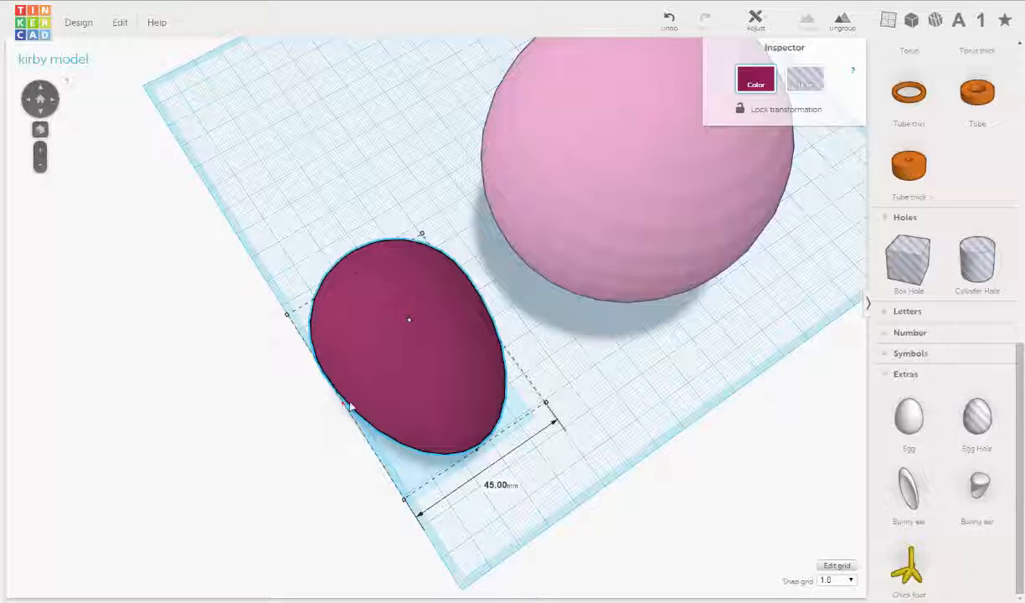
drag(350, 408, 356, 403)
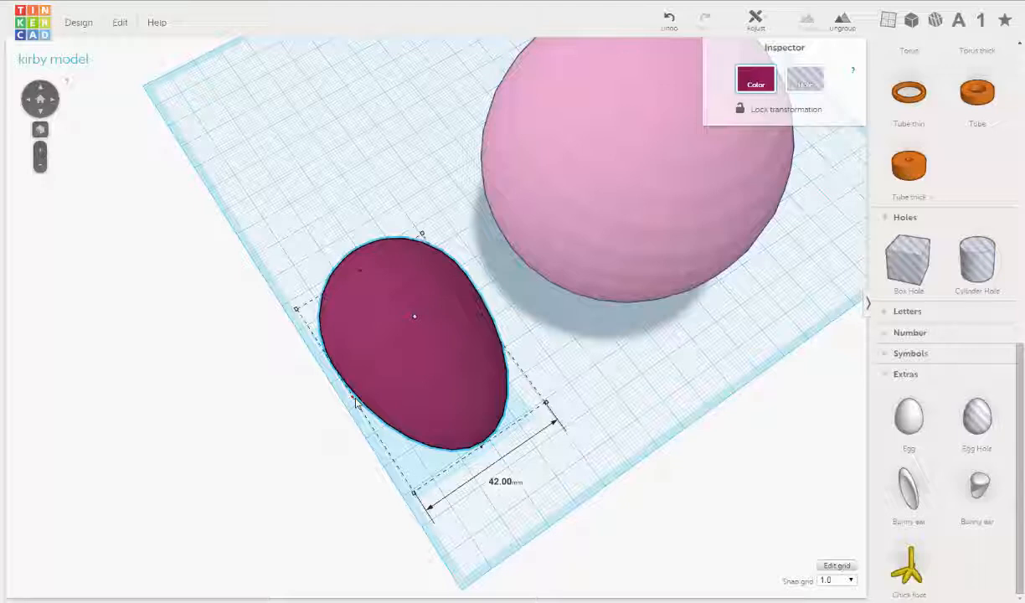
drag(356, 403, 357, 403)
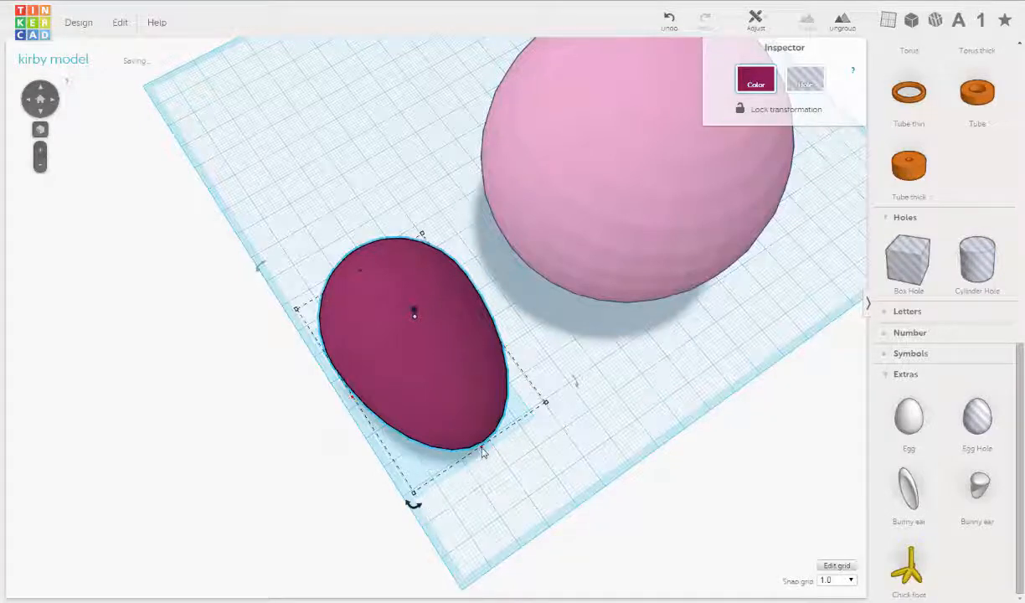
Step: Stretch the magenta foot longer at its pointed end and narrow it further from the side facing the pink sphere
mouse_move(483, 450)
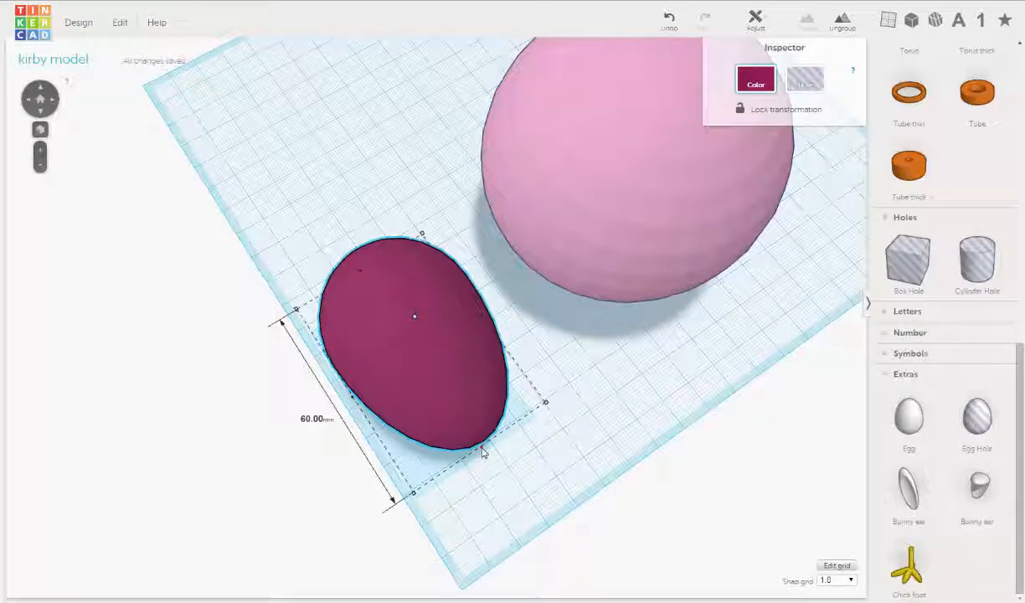
drag(483, 450, 503, 483)
right_drag(558, 476, 531, 490)
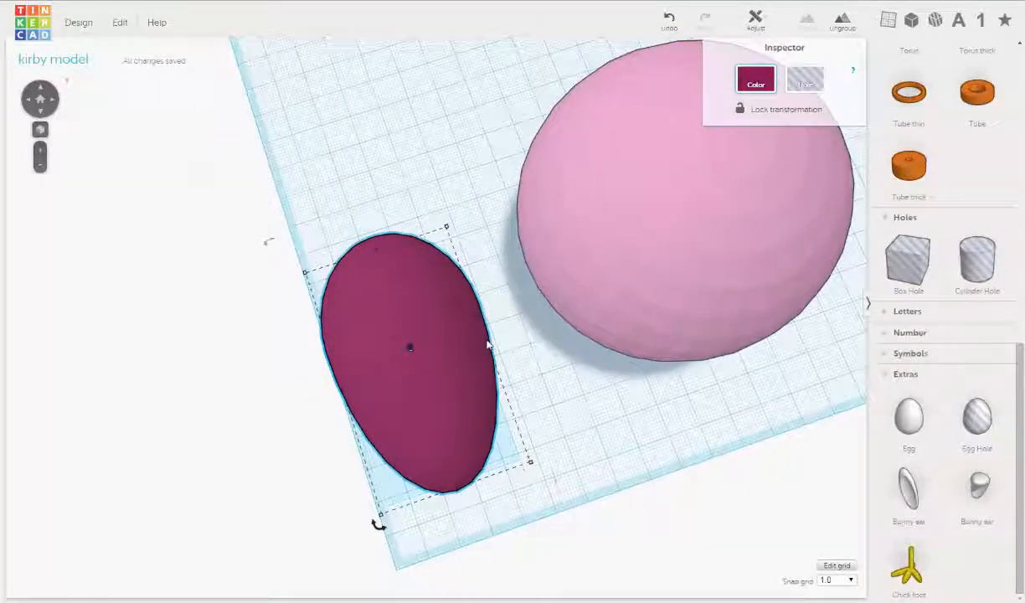
mouse_move(489, 345)
drag(486, 343, 474, 350)
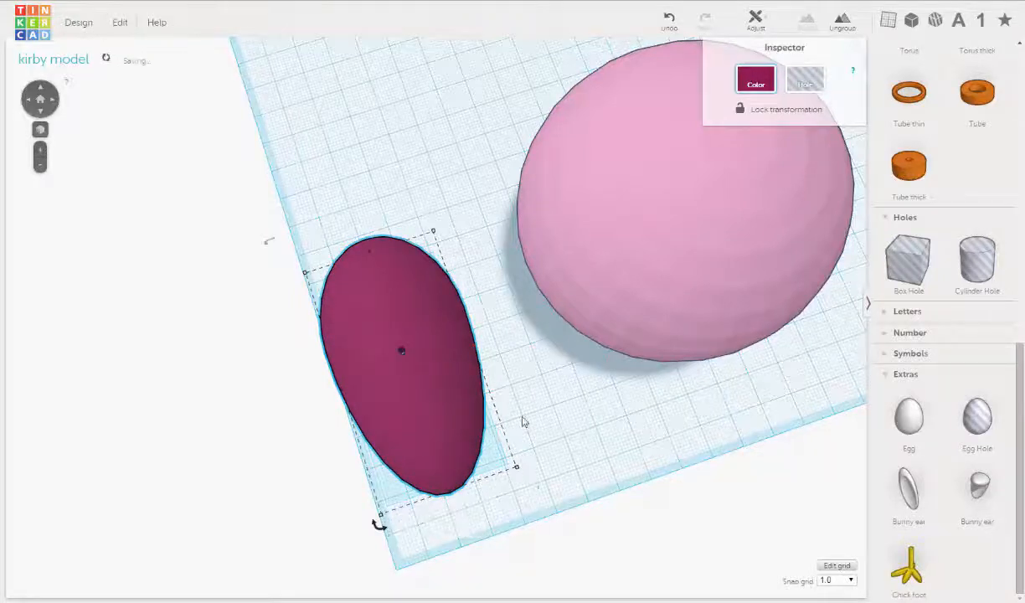
Step: Lower the magenta foot until its underside sits about 1.5 mm below the workplane
right_drag(524, 418, 647, 470)
right_drag(591, 442, 380, 267)
mouse_move(392, 193)
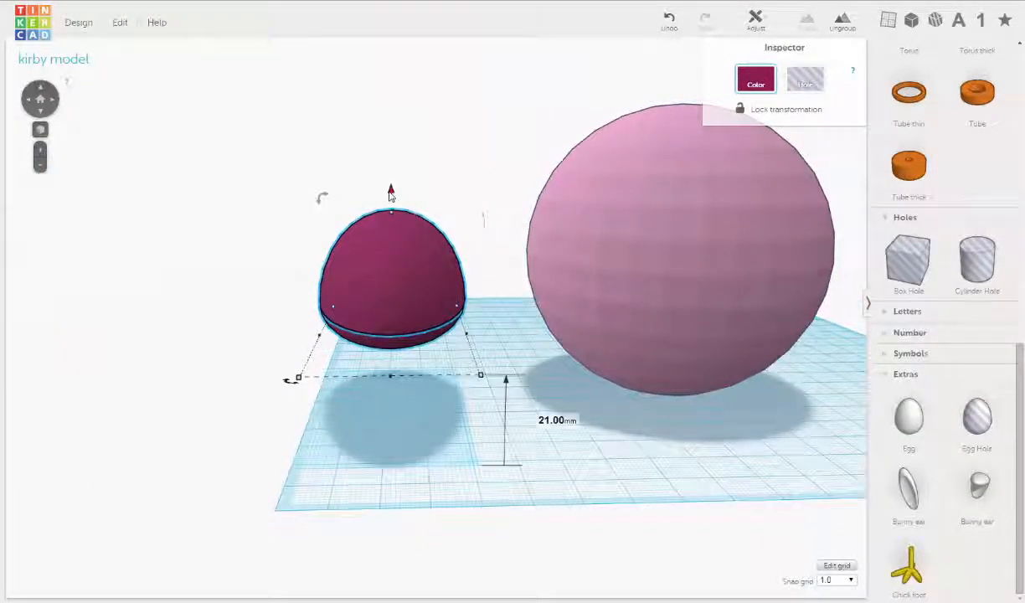
drag(391, 193, 405, 295)
right_drag(456, 394, 402, 290)
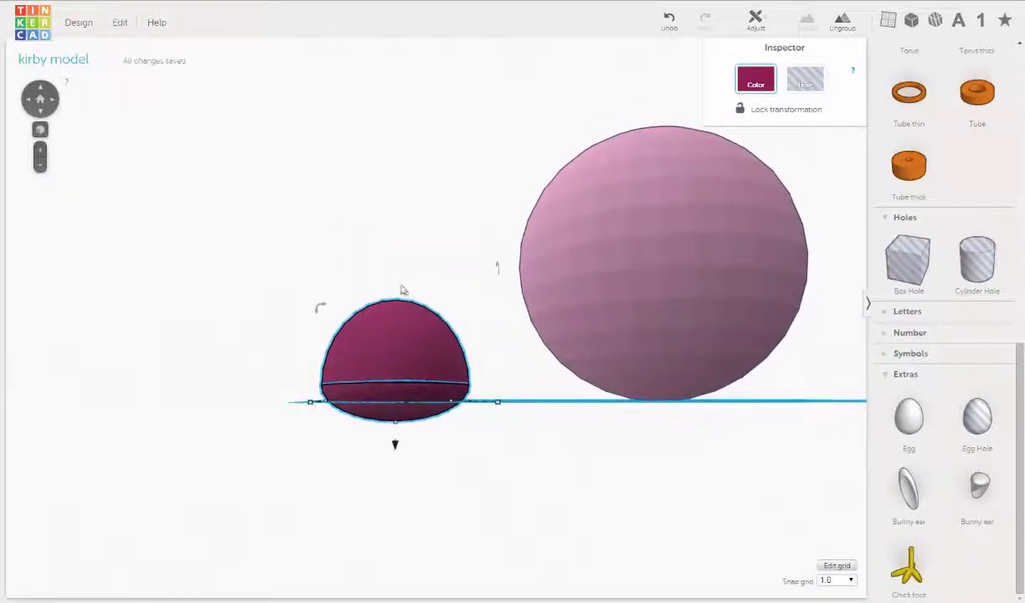
mouse_move(394, 447)
drag(395, 443, 396, 426)
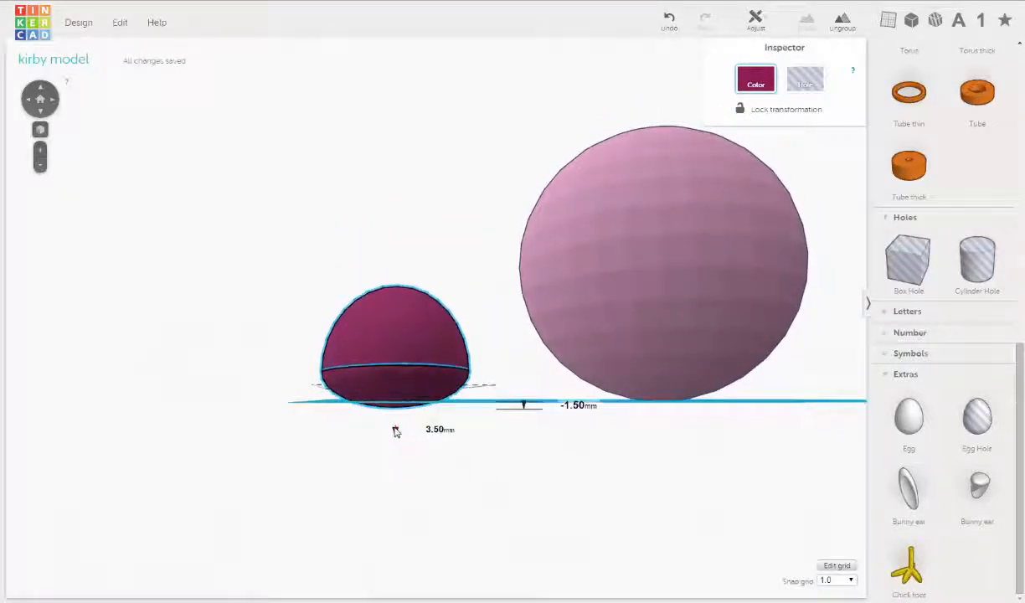
Step: Nudge the magenta foot sideways in small increments until it is roughly centered in front of the pink sphere
right_drag(396, 426, 452, 409)
right_drag(389, 450, 569, 404)
key(Left)
key(Left)
key(Left)
key(Left)
key(Left)
key(Left)
key(Left)
key(Left)
key(Left)
key(Left)
key(Left)
key(Left)
key(Left)
key(Left)
key(Left)
key(Left)
key(Left)
key(Left)
key(Left)
key(Left)
key(Right)
key(Right)
key(Right)
key(Right)
key(Right)
key(Right)
key(Right)
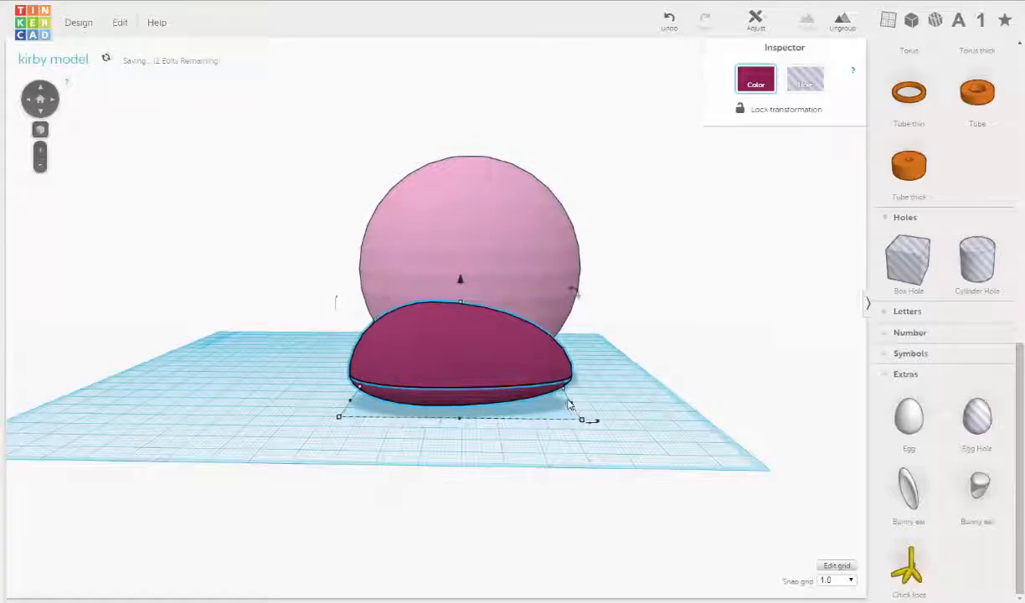
key(Right)
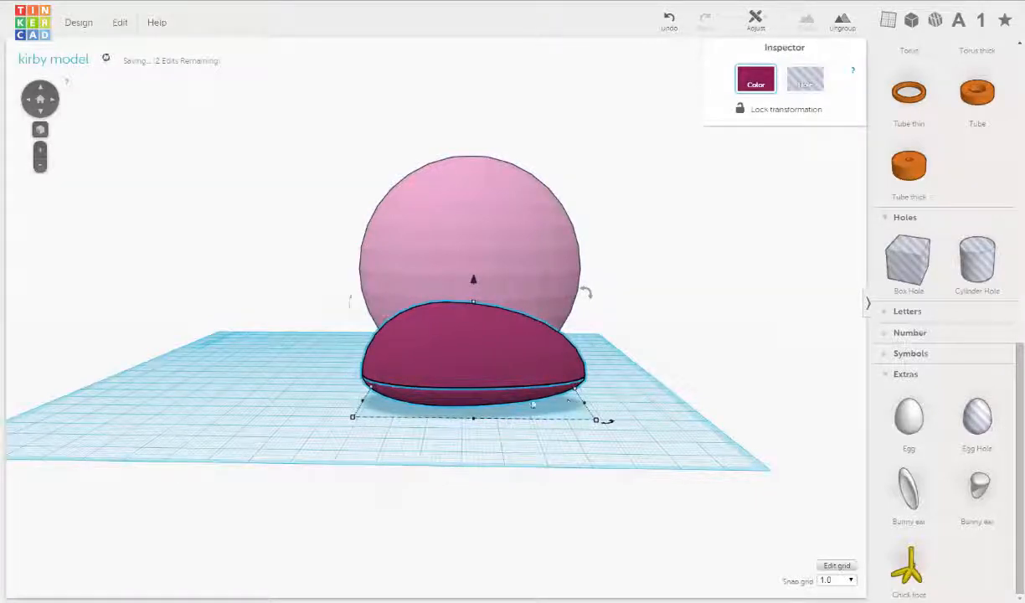
Step: Rotate the magenta foot on the workplane beside the pink sphere
right_drag(545, 425, 381, 387)
scroll(434, 407, down, 5)
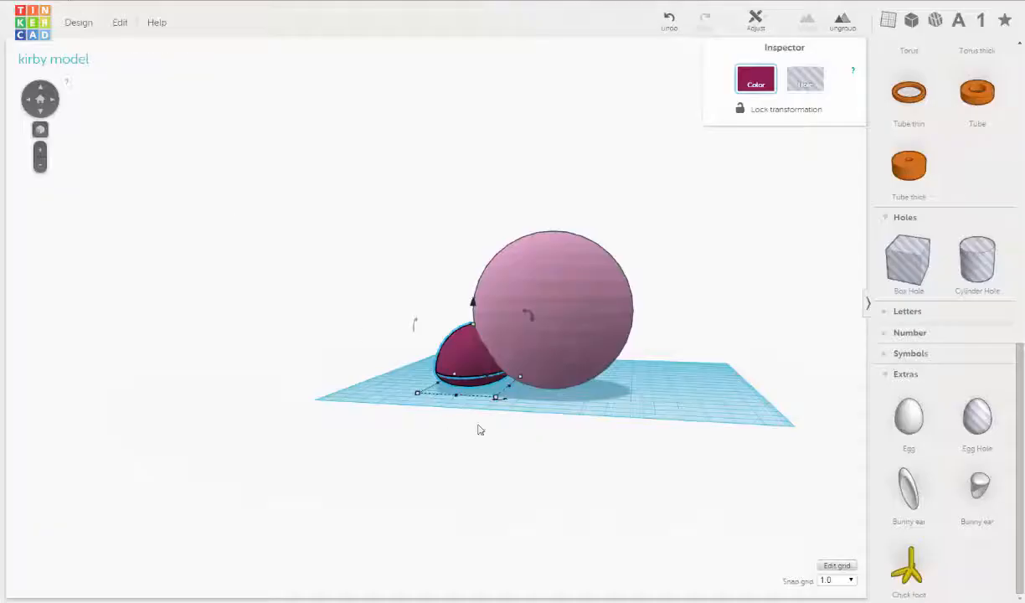
right_drag(480, 430, 492, 460)
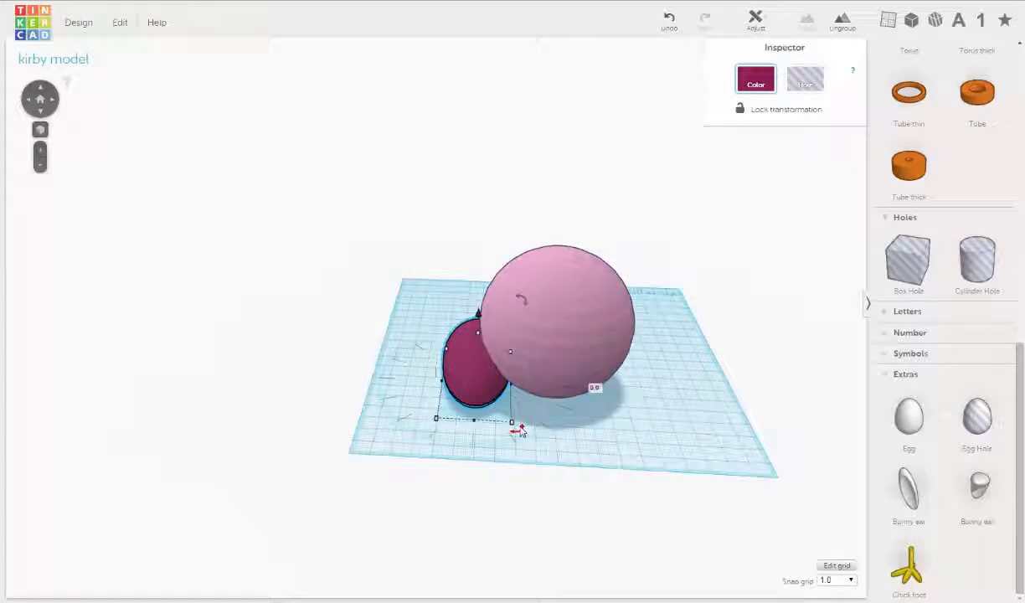